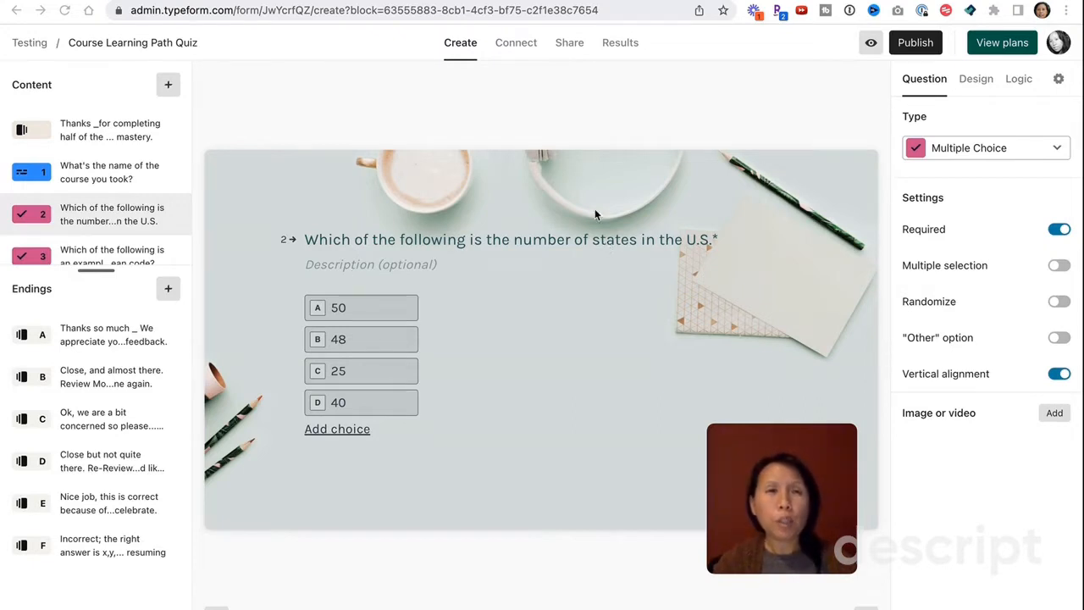
- Enter 'Add some description here.' in question 2's Description field
click(460, 245)
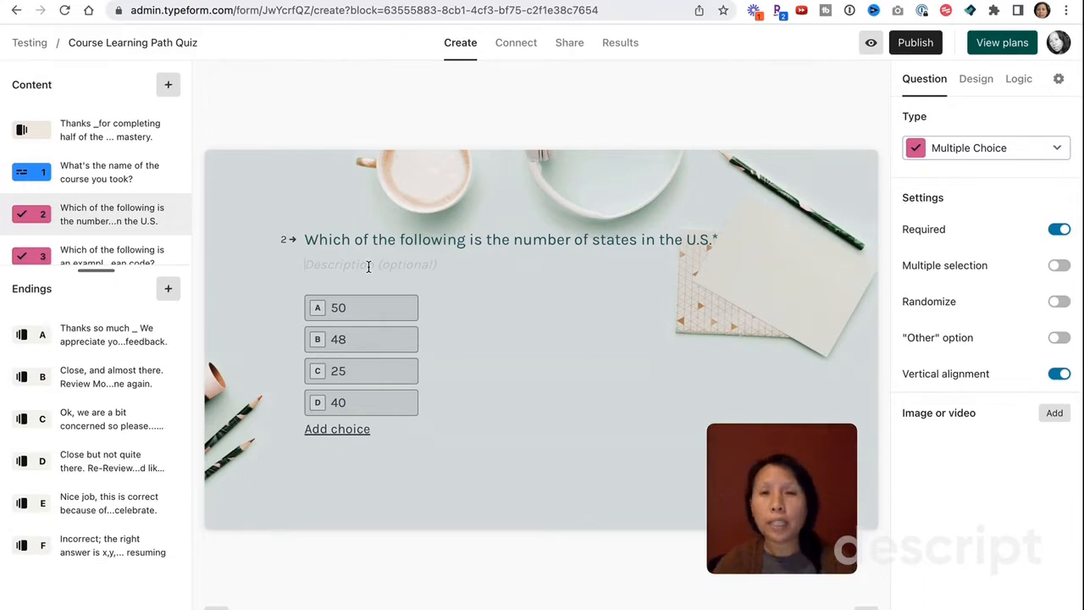
text(Ad)
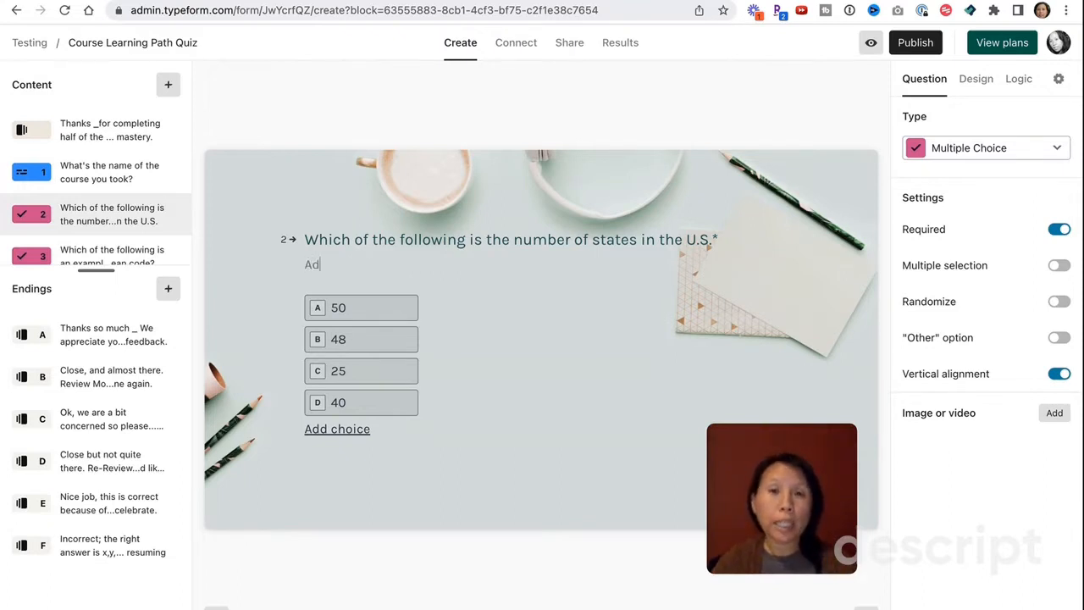
text(d some description here.)
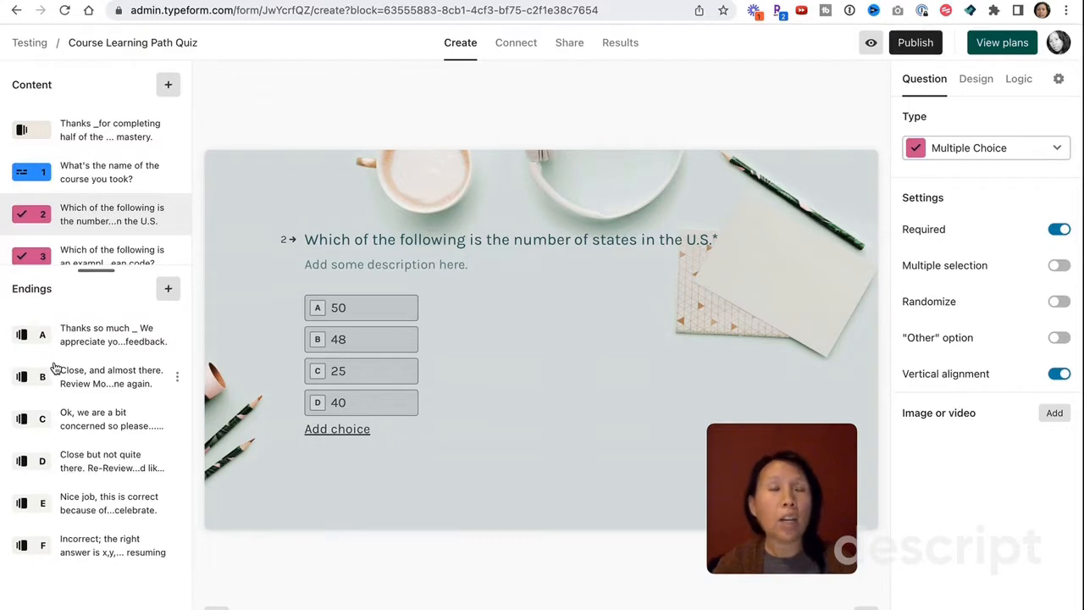
mouse_move(374, 343)
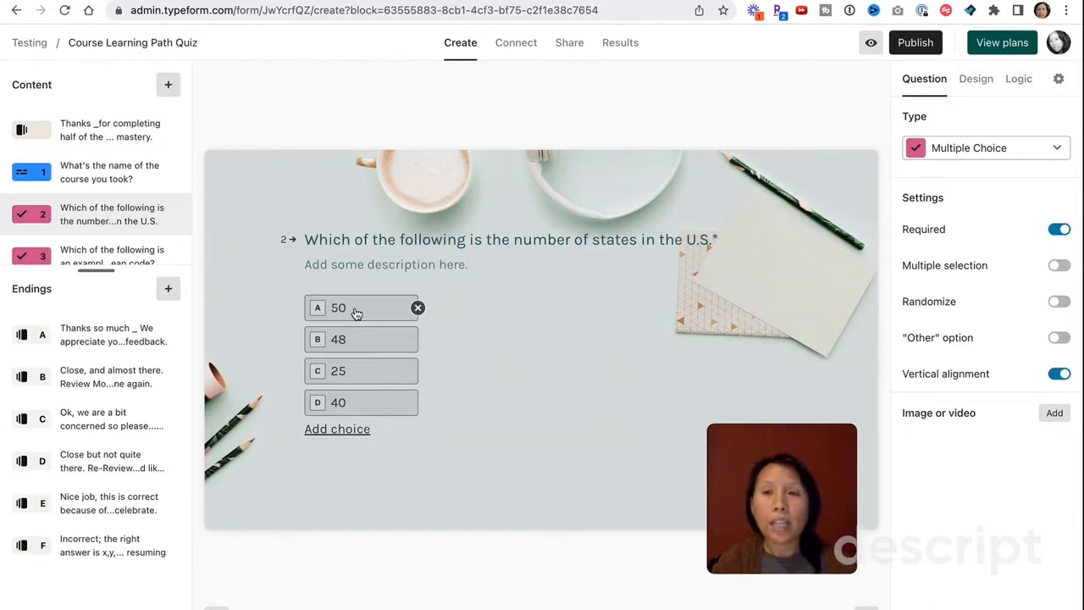
- Replace 'share your feedback.' with 'answer this question.' in ending A, then return to question 2
click(111, 334)
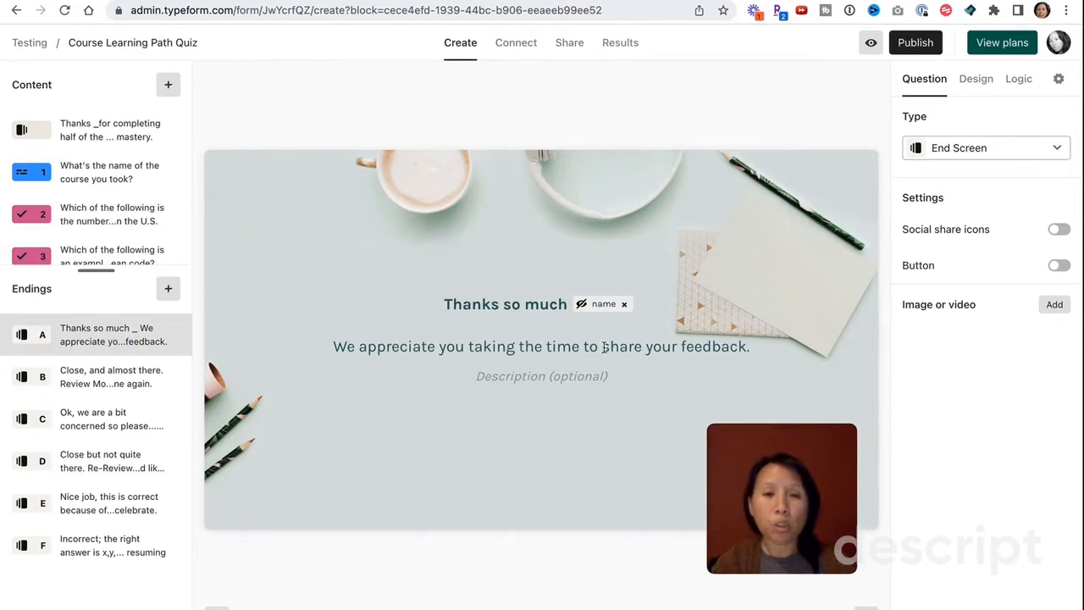
drag(602, 347, 765, 366)
text(ans)
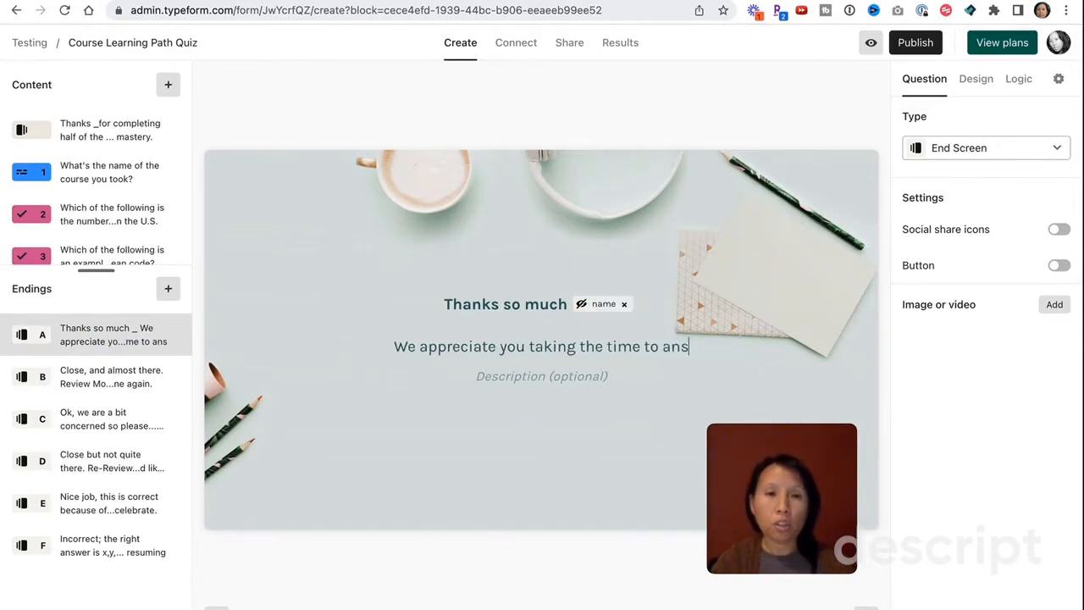
text(wer this question.)
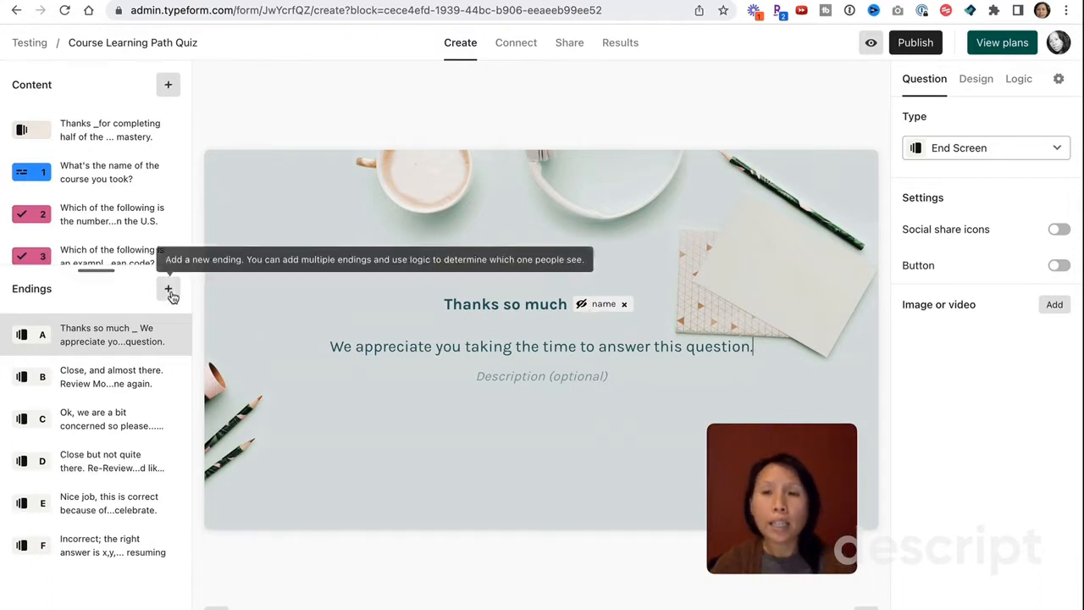
click(103, 216)
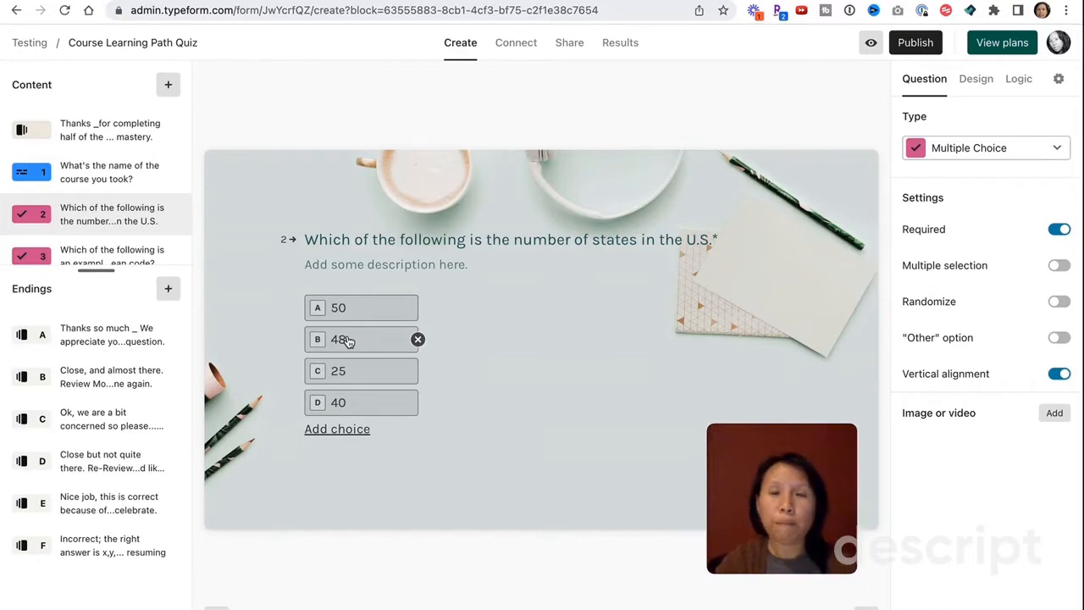
click(93, 383)
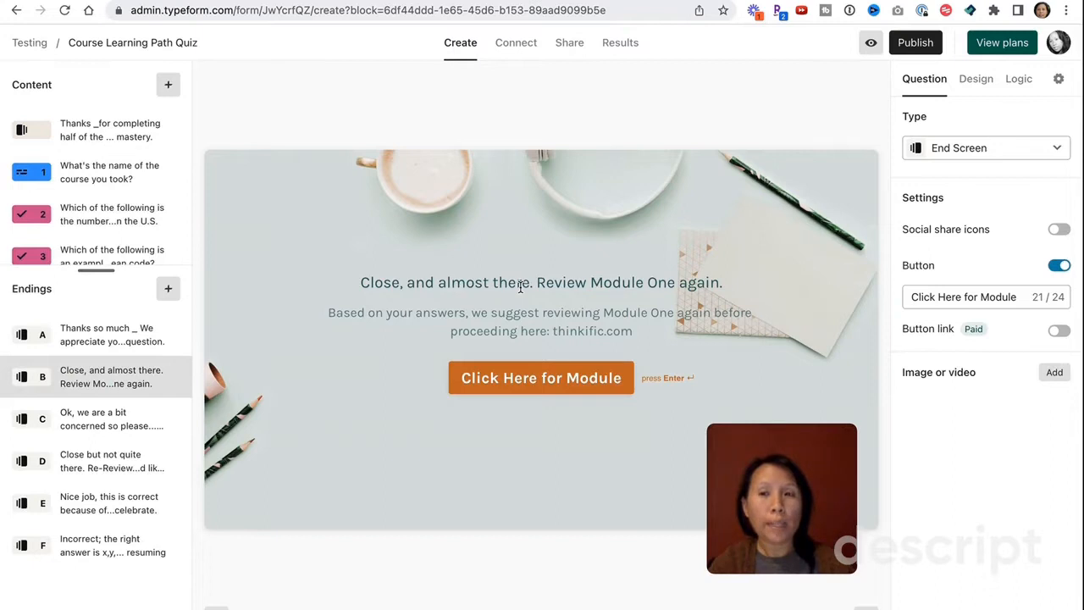
click(120, 220)
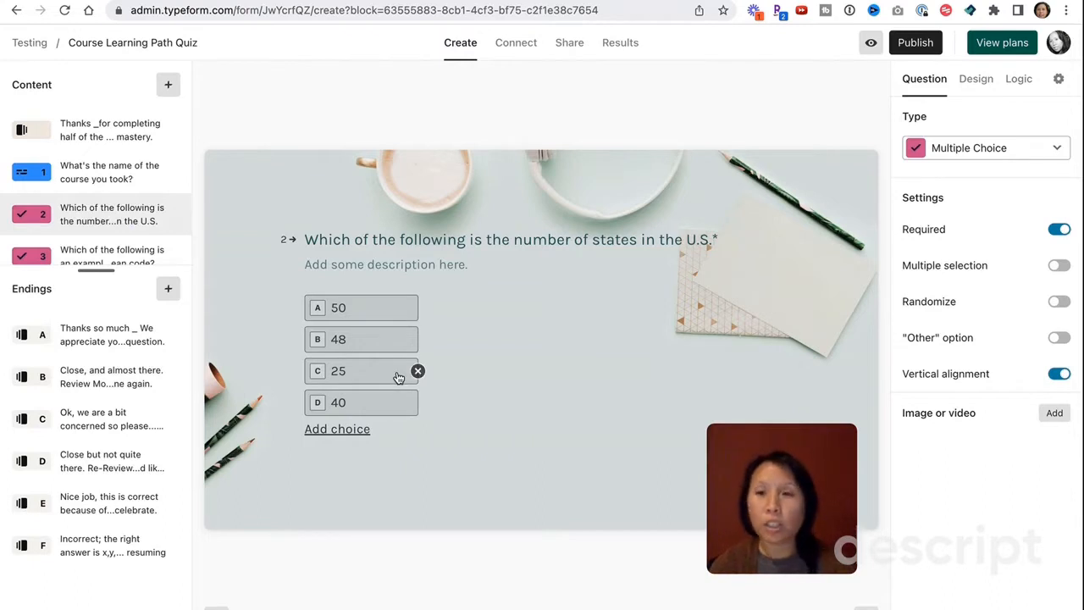
click(91, 559)
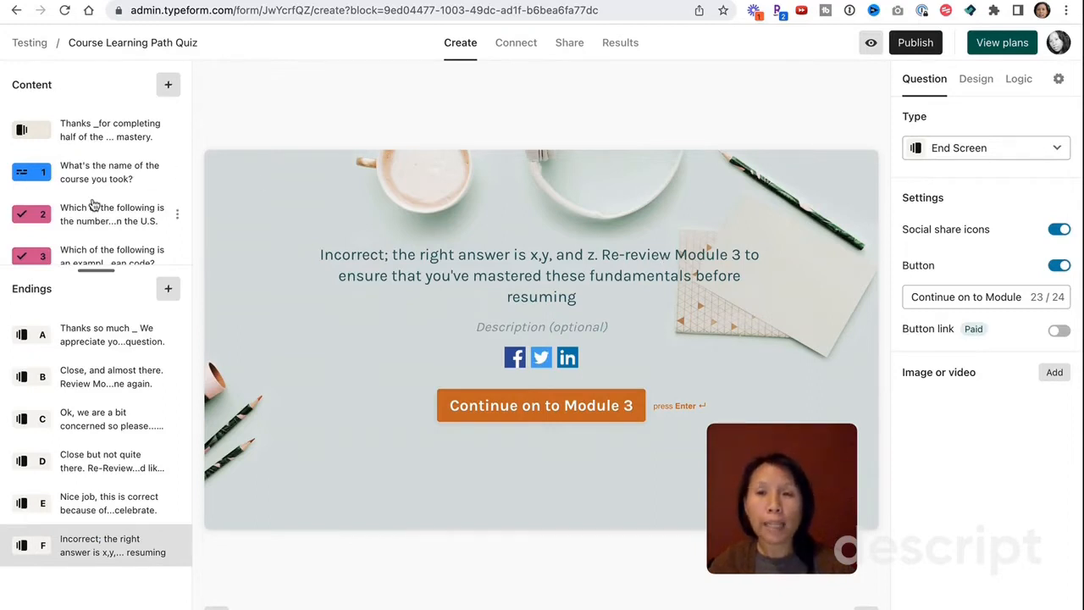
click(127, 236)
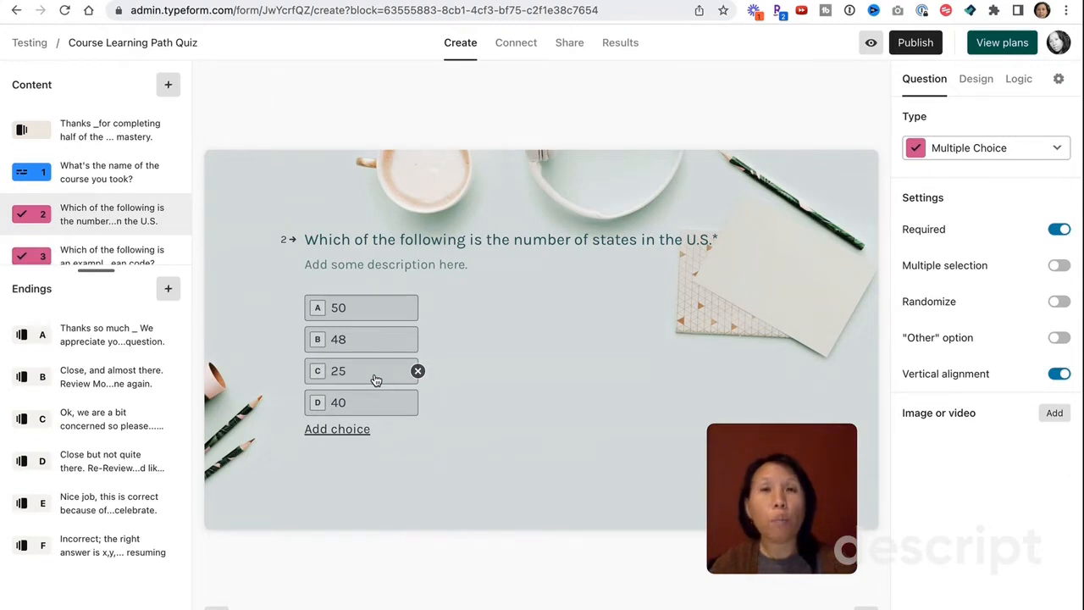
- Replace ending C's 'Thank you.' button label with 'Book a Call w/Teacher', then return to question 2
click(82, 424)
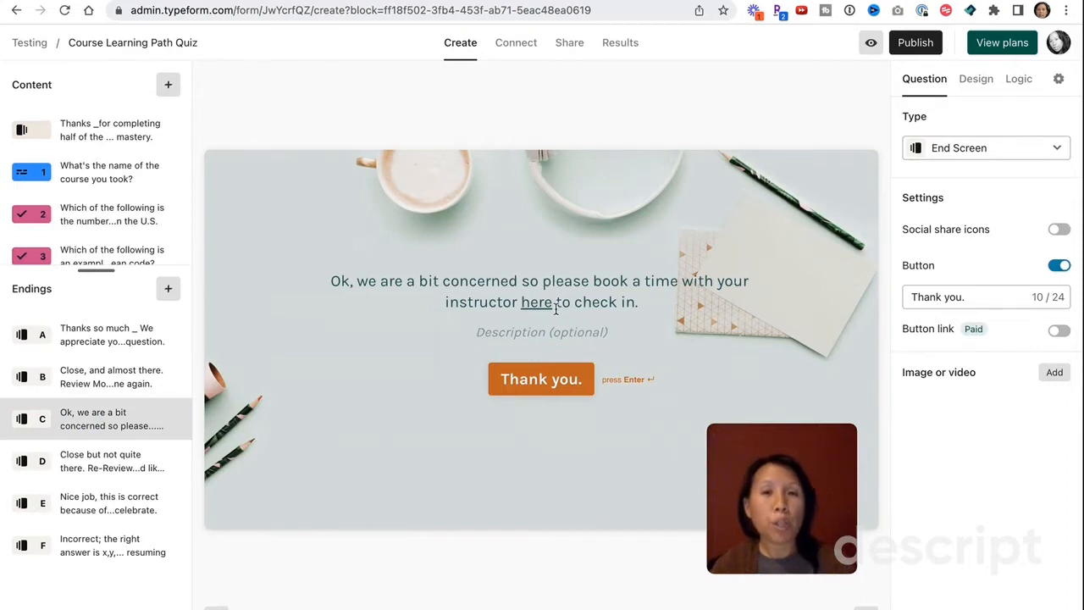
mouse_move(534, 305)
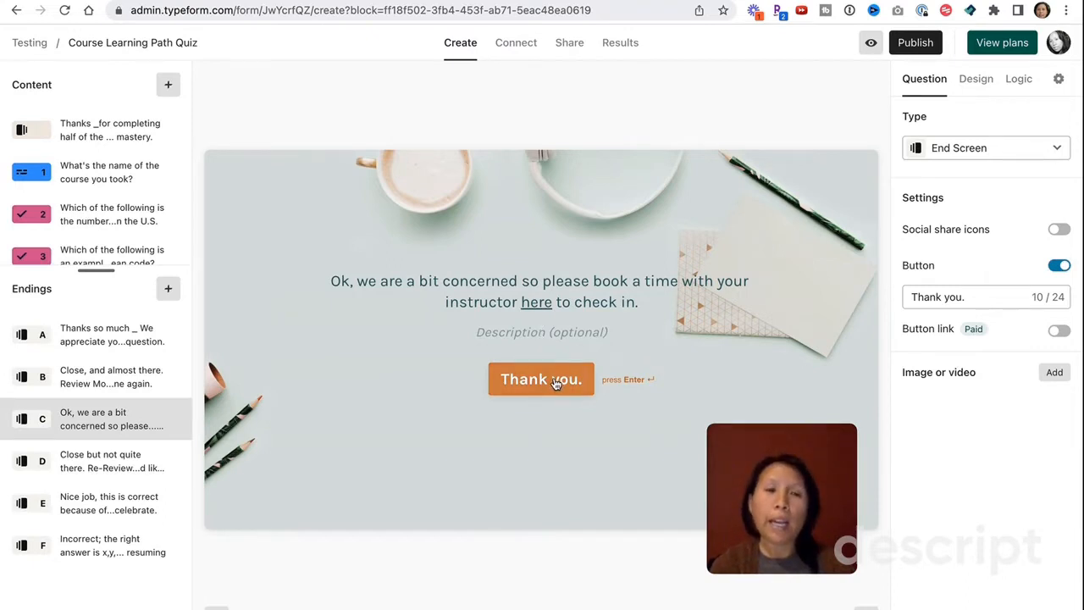
click(980, 298)
drag(980, 298, 867, 259)
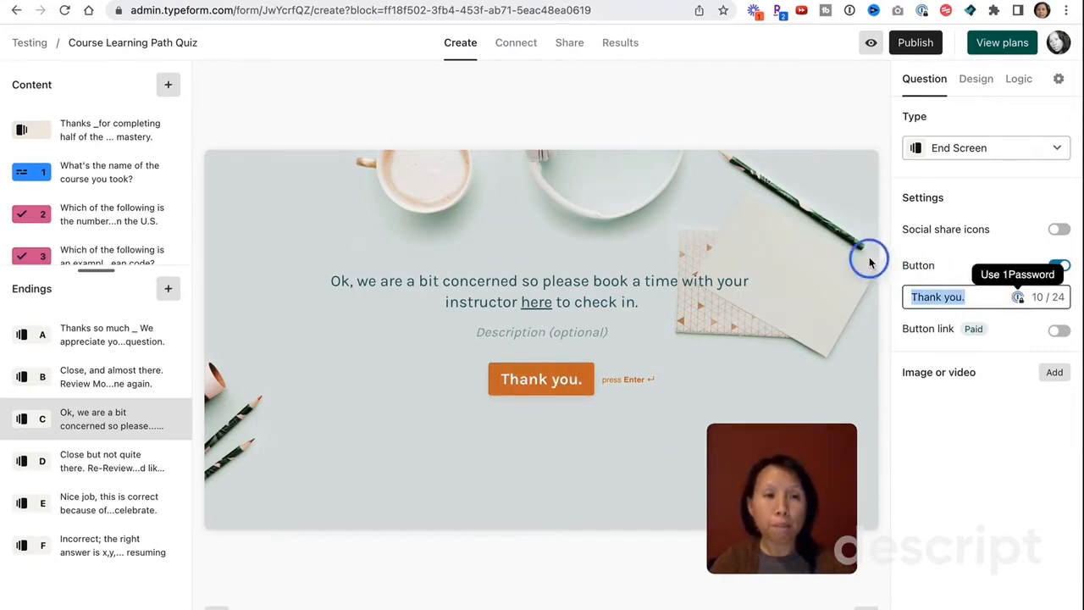
text(Book a C)
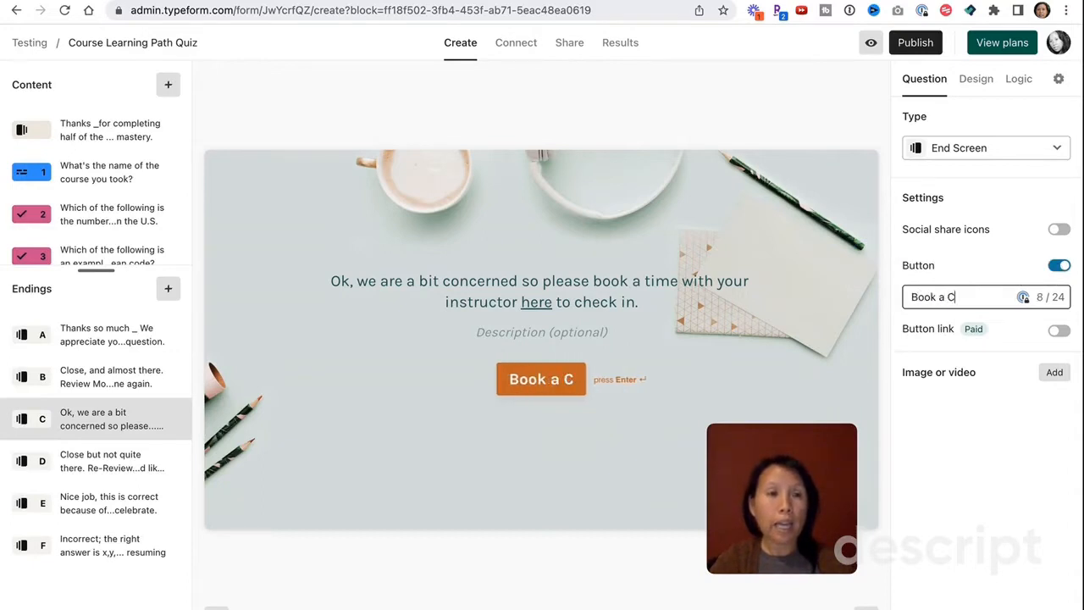
text(all With your In)
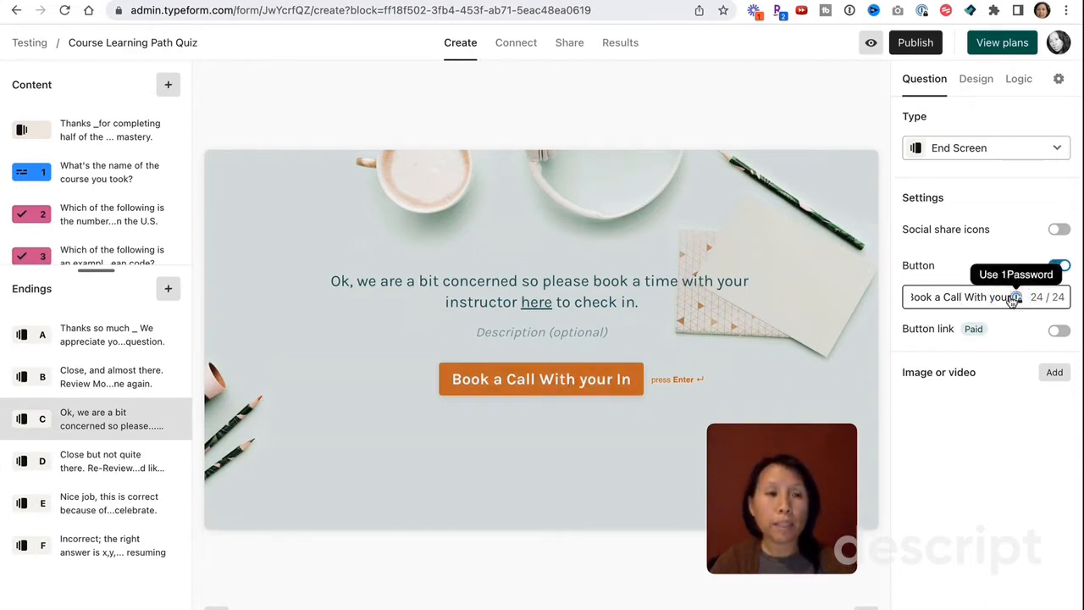
click(1006, 296)
key(BackSpace)
key(BackSpace)
key(BackSpace)
key(BackSpace)
key(BackSpace)
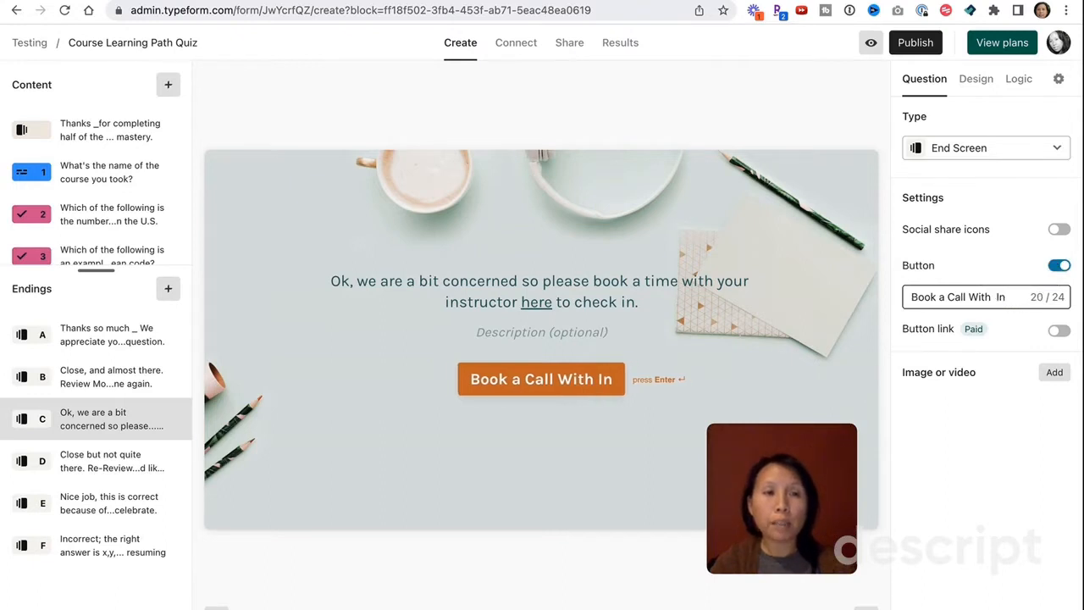
key(BackSpace)
key(BackSpace)
key(BackSpace)
key(BackSpace)
key(BackSpace)
key(BackSpace)
key(BackSpace)
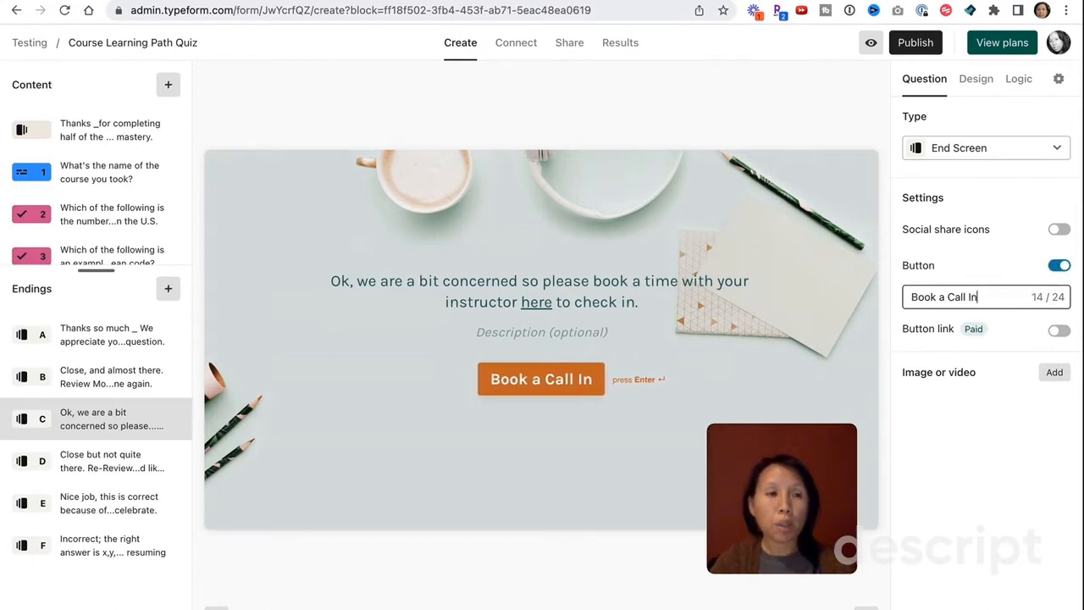
text(w/Teadher)
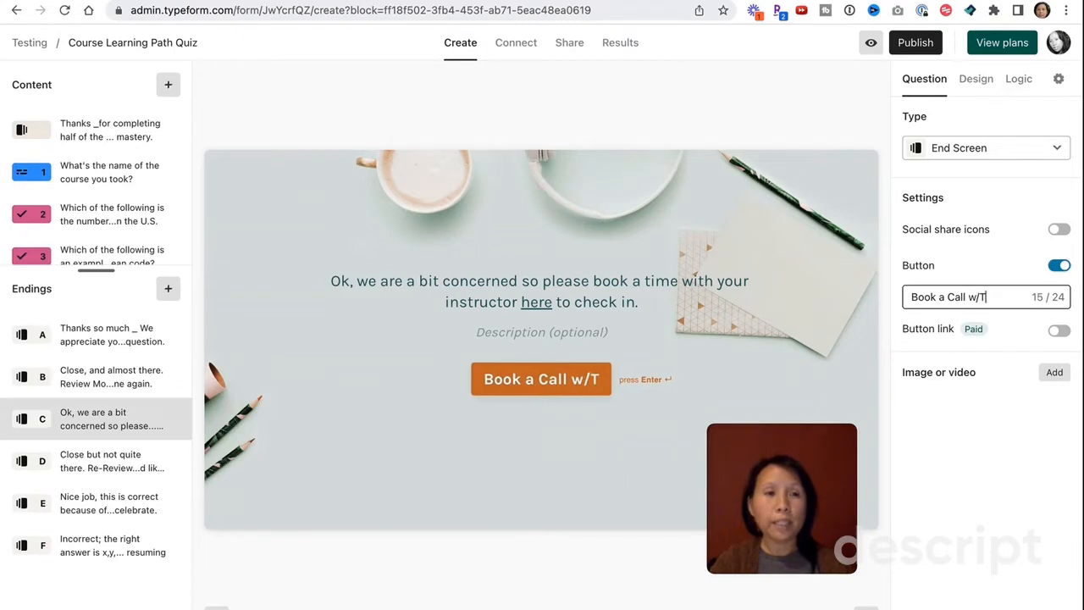
key(BackSpace)
key(BackSpace)
key(BackSpace)
key(BackSpace)
text(c)
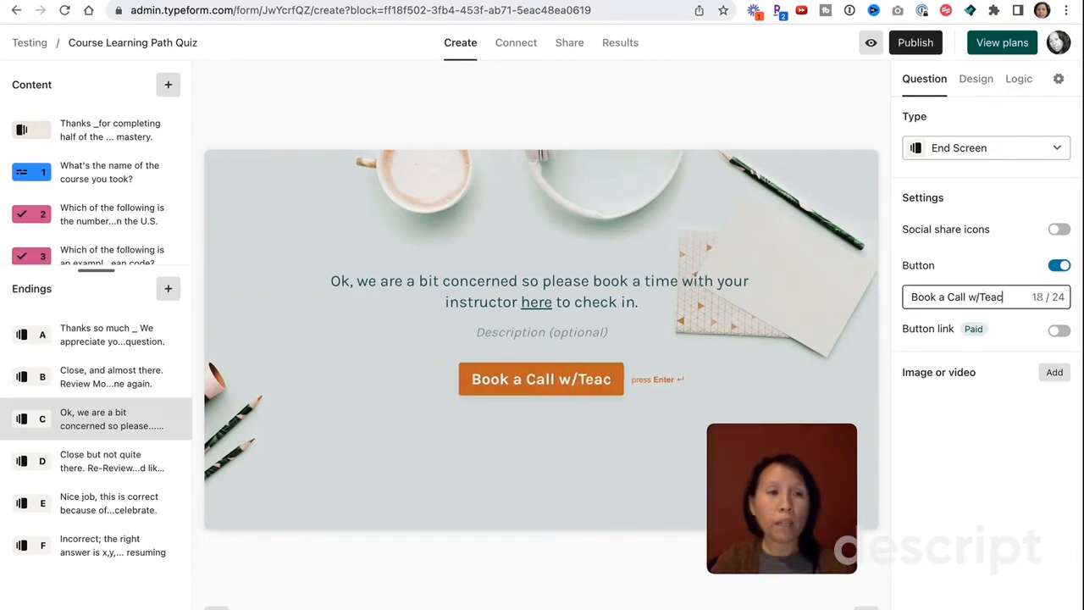
text(her)
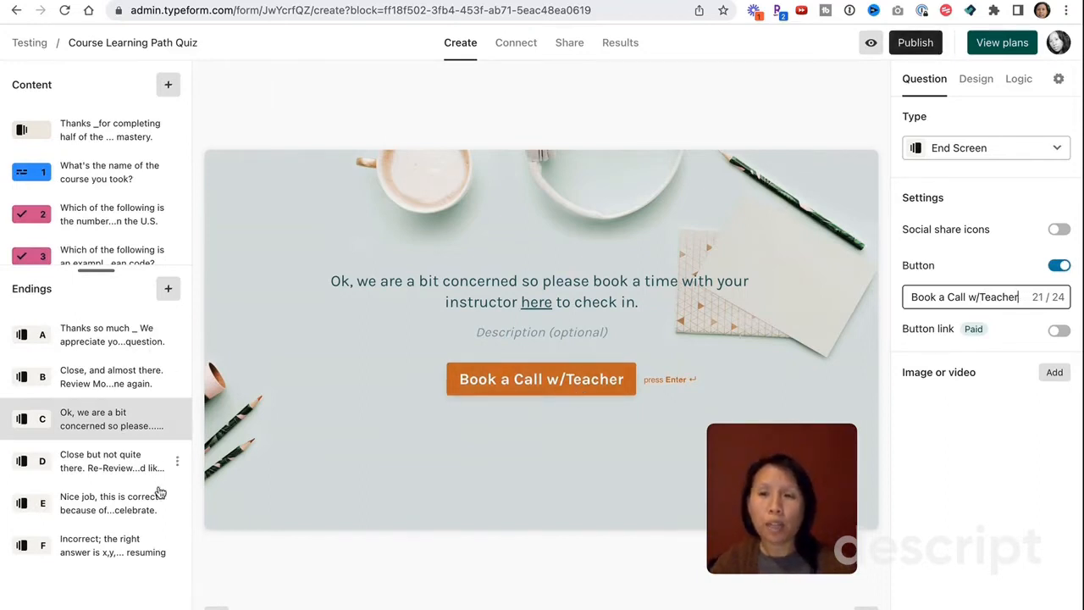
click(84, 218)
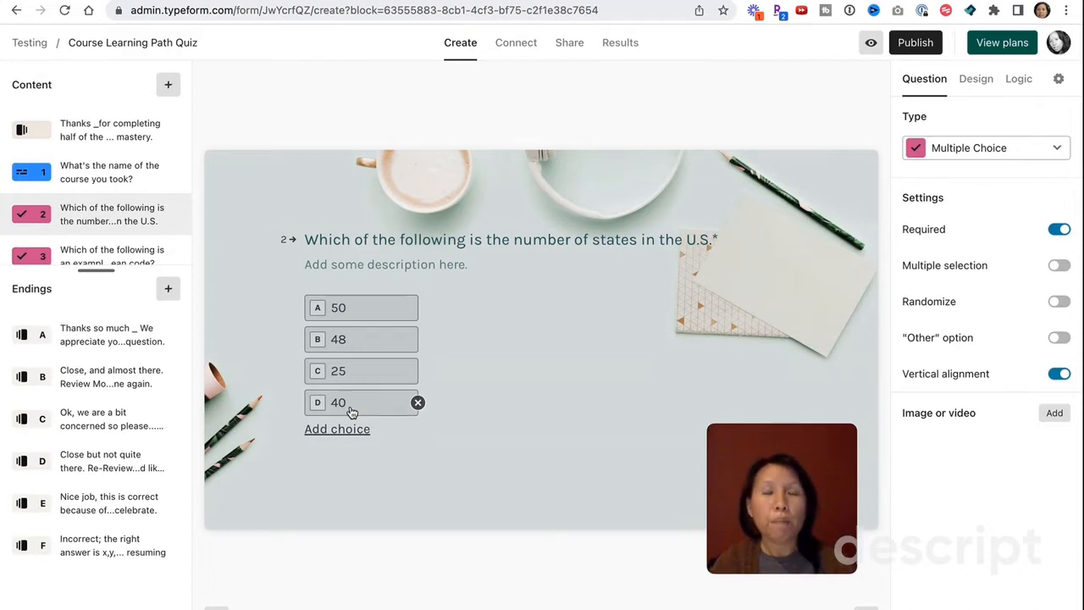
- Open ending D, select 'Module 2' in its heading, and go to the end of its description
click(92, 472)
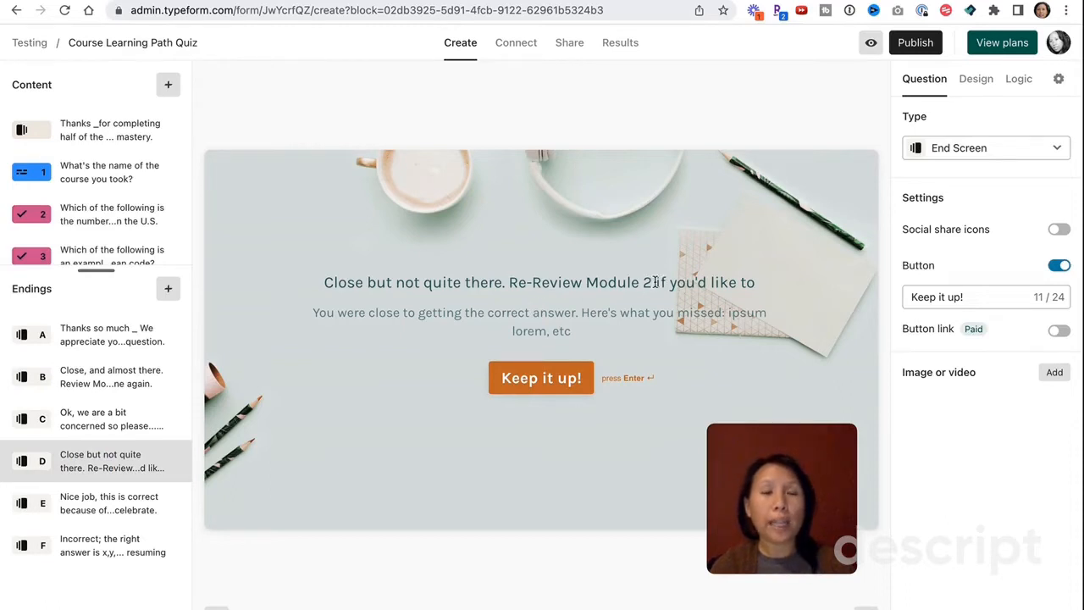
drag(653, 282, 584, 282)
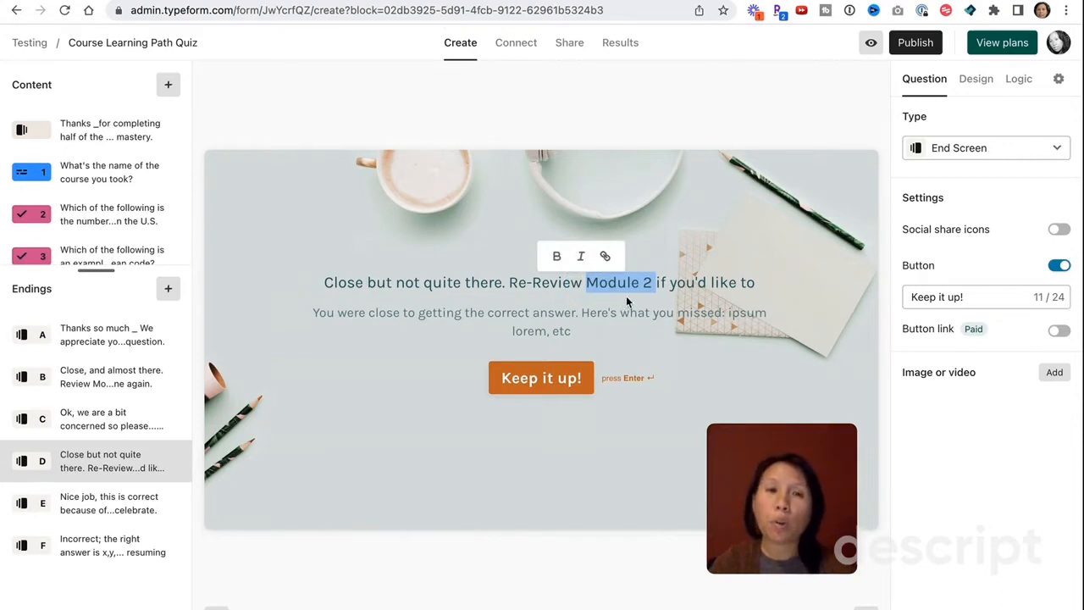
click(575, 334)
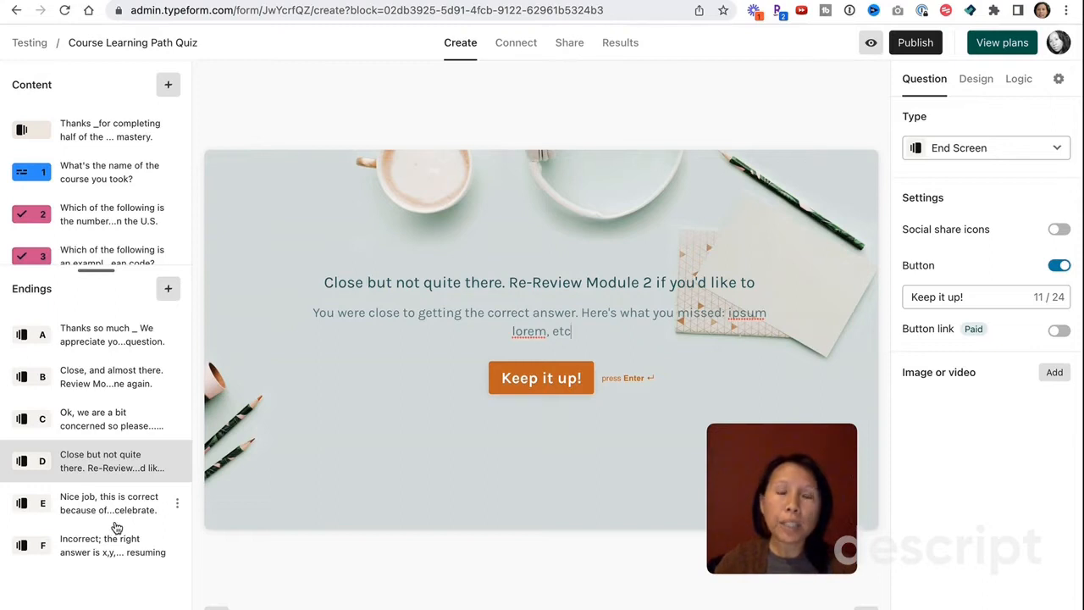
- Review endings A, E and F, then bring up the ending-type choices beside Endings
click(133, 335)
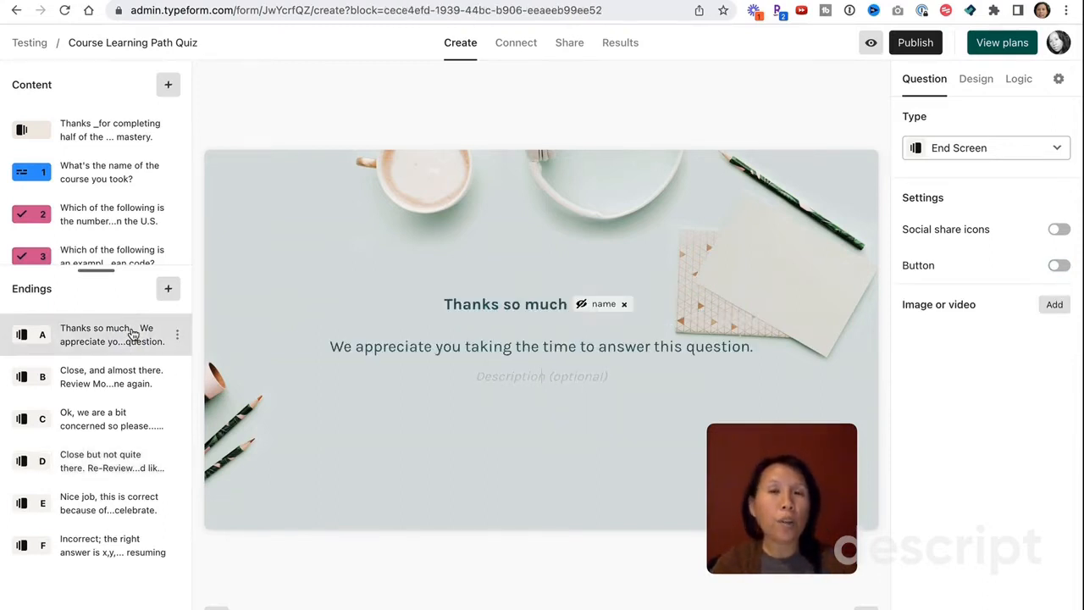
click(92, 513)
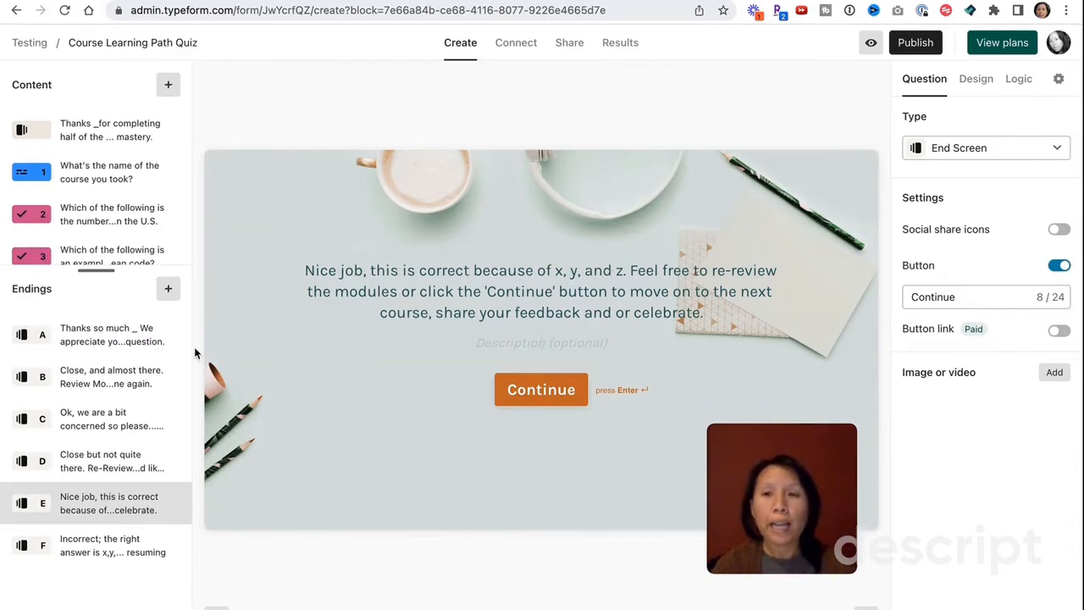
click(90, 556)
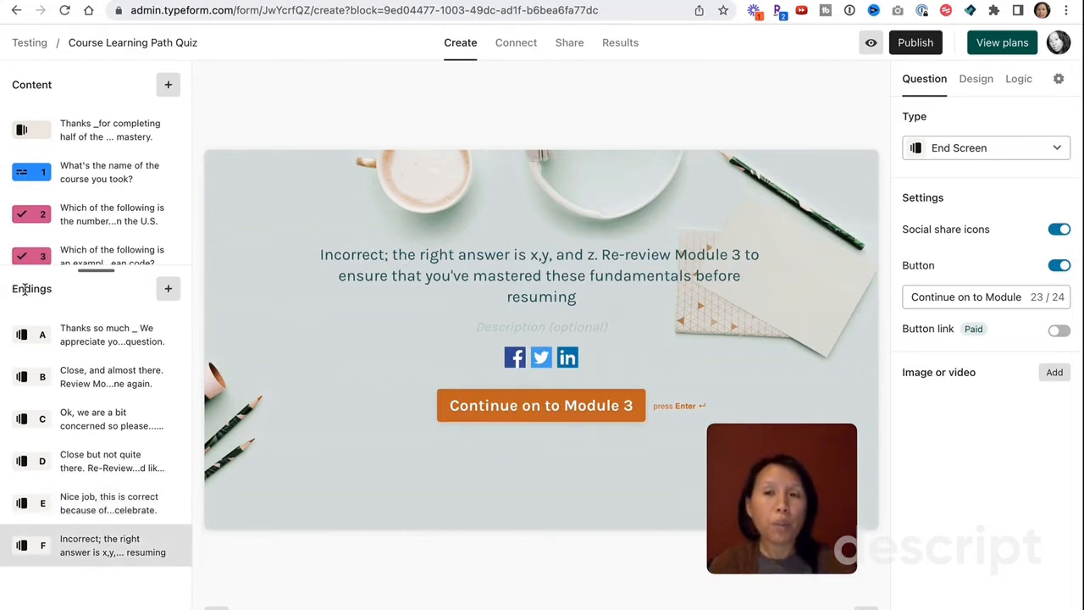
click(26, 291)
click(166, 291)
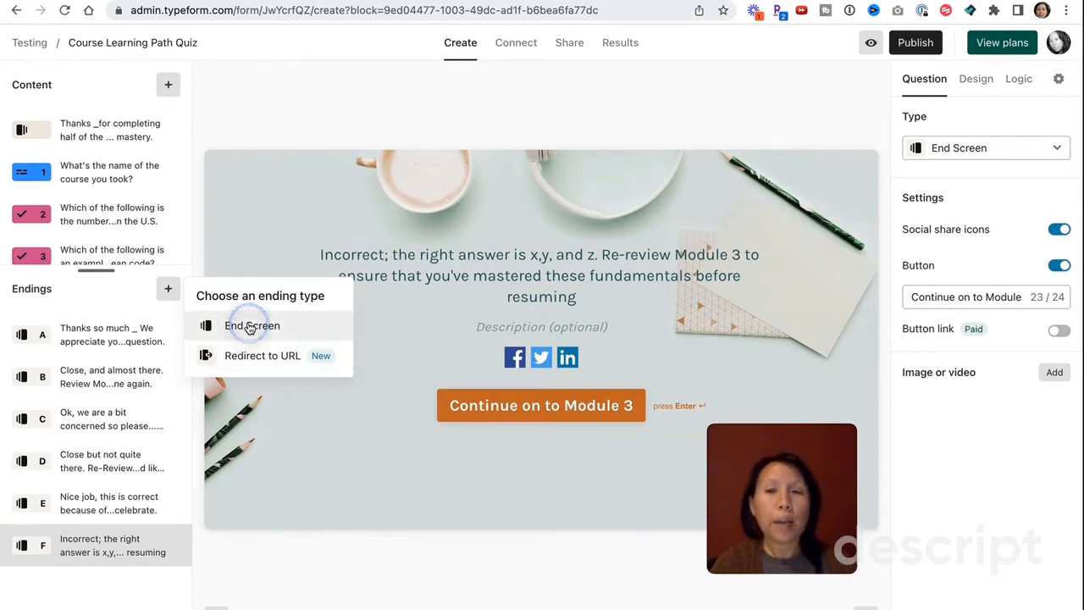
- Add a new End Screen ending titled 'Congratulations, you got the answer right!'
click(248, 326)
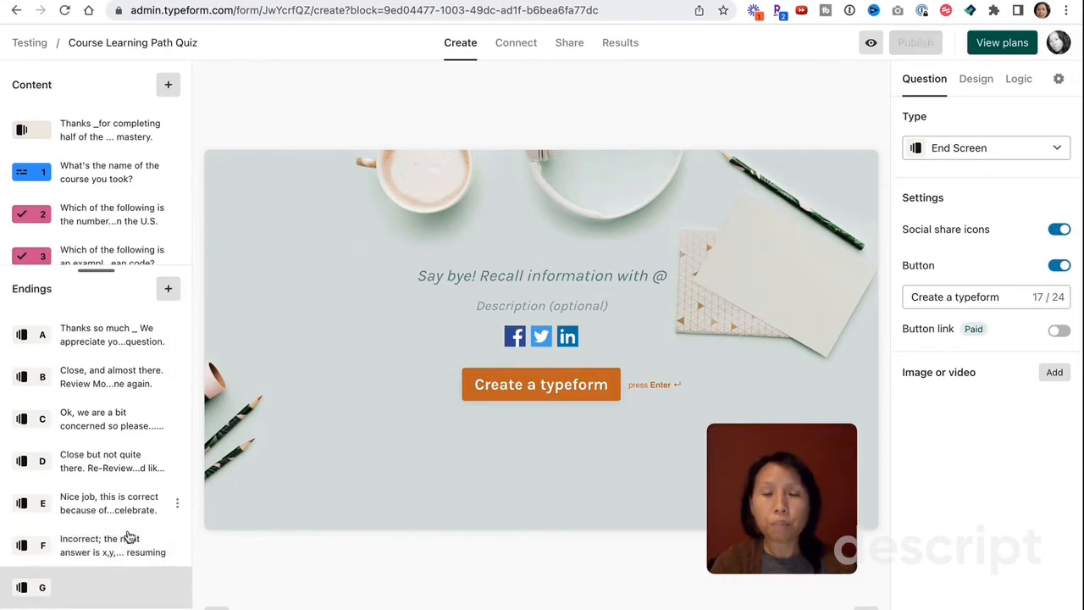
click(507, 273)
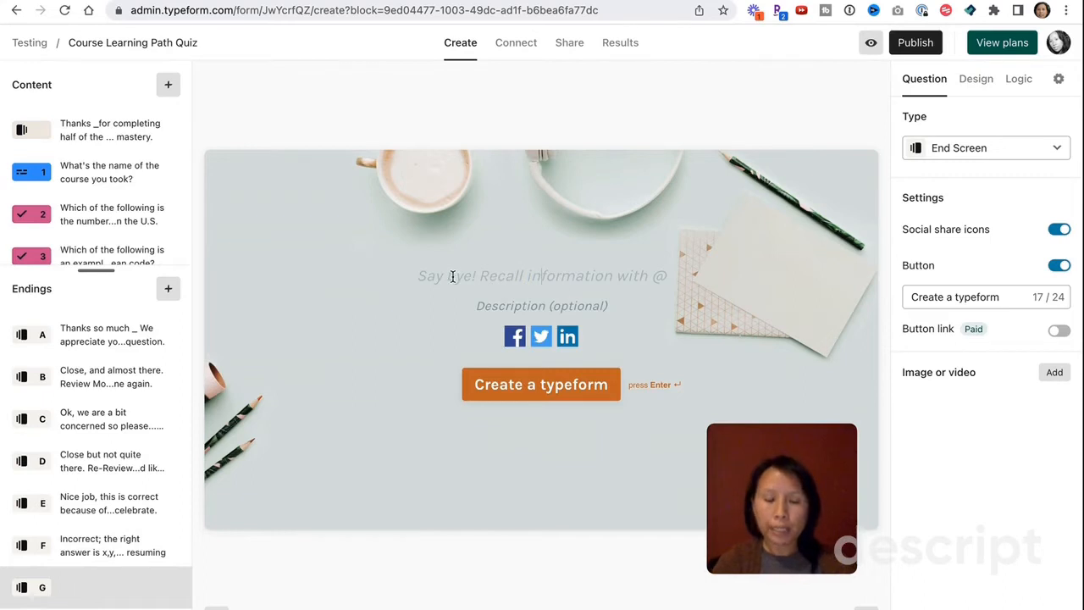
text(Congrat)
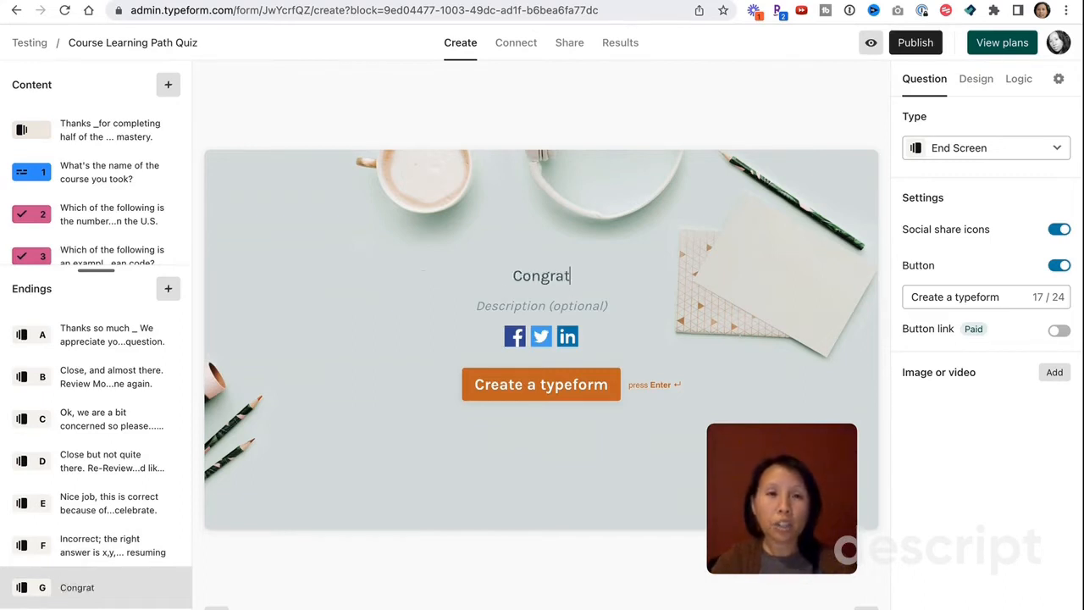
text(ulations, you got the )
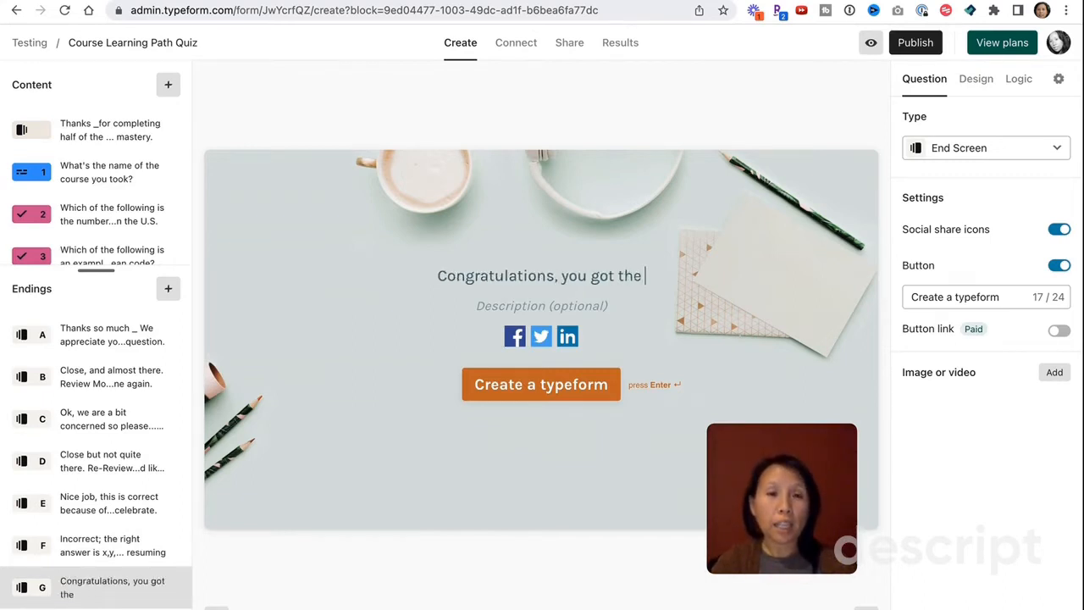
text(answer right!)
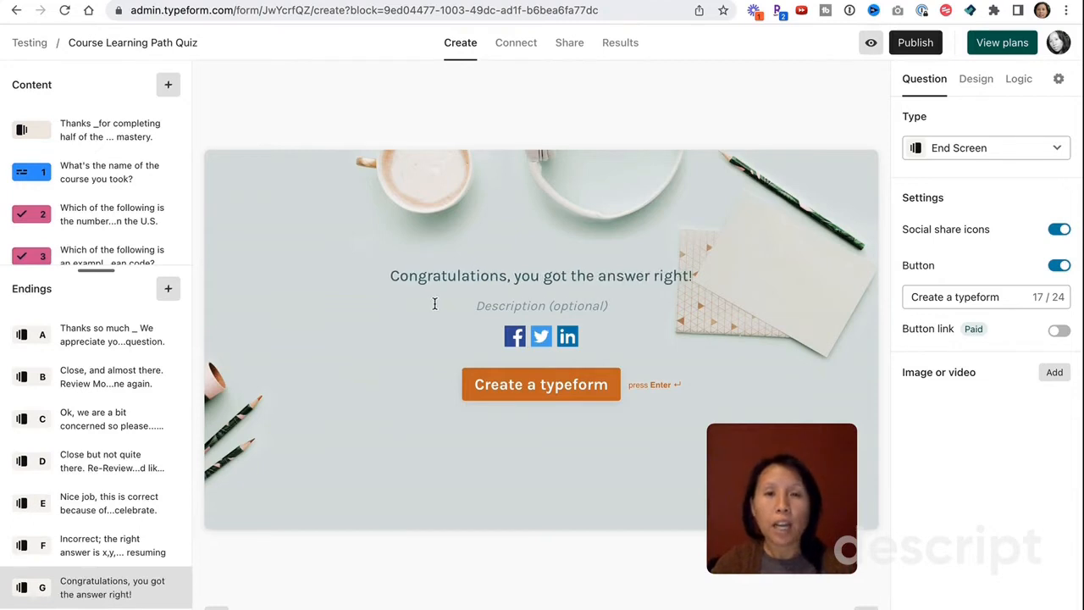
click(520, 304)
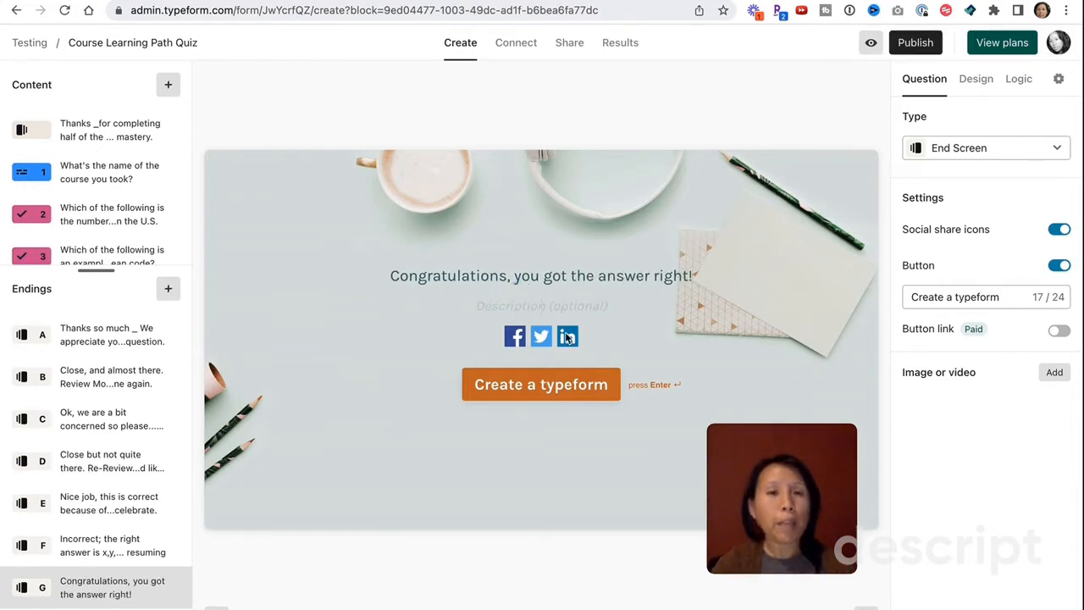
- Turn off the ending's social share icons and set its button label to 'Keep going.'
click(1059, 229)
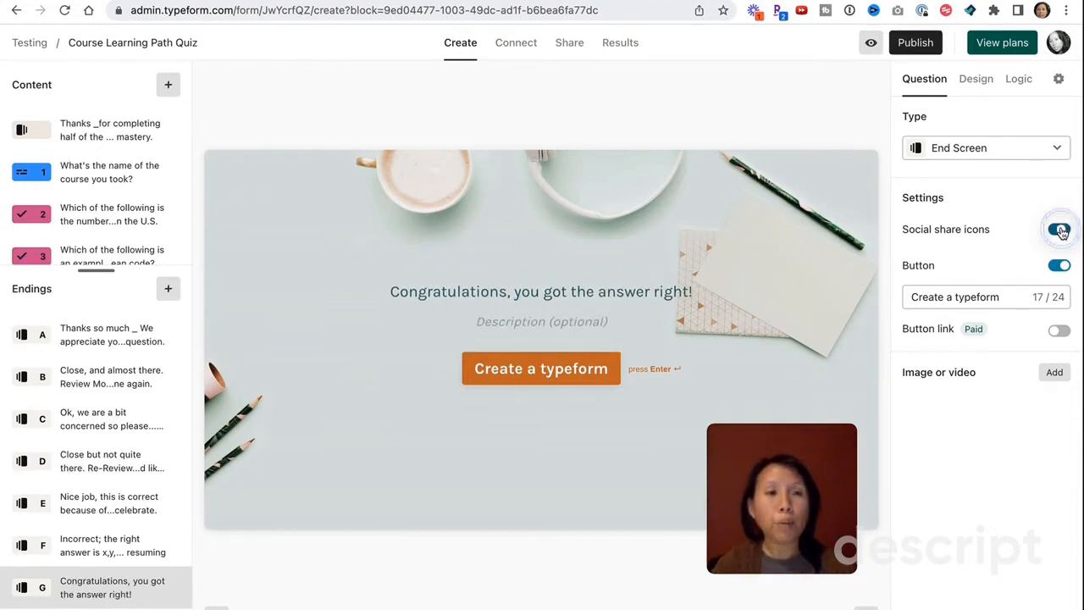
click(1016, 300)
drag(1016, 301, 878, 284)
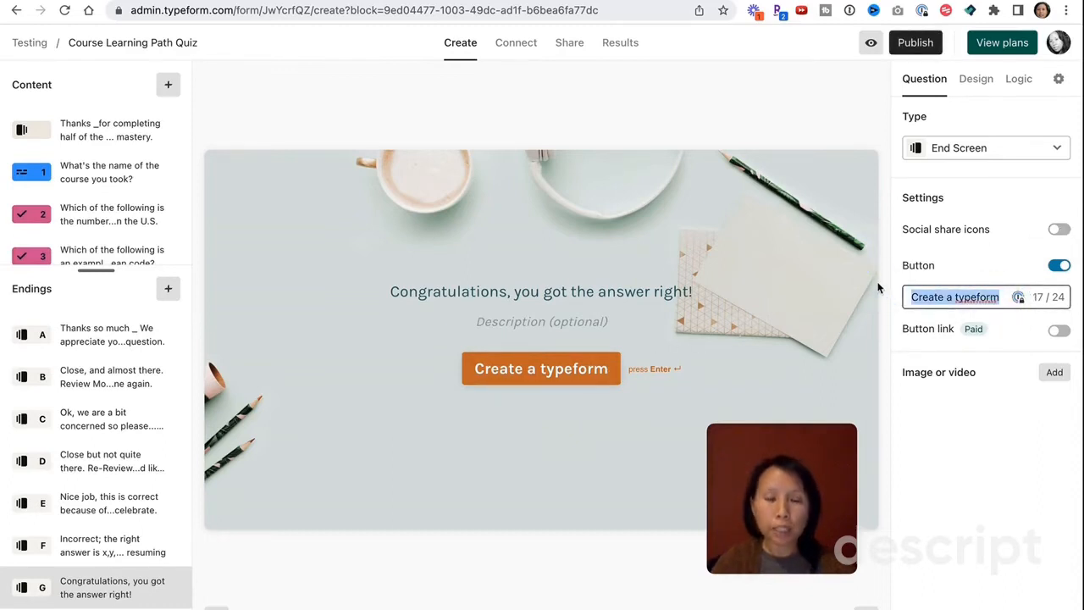
text(Keep)
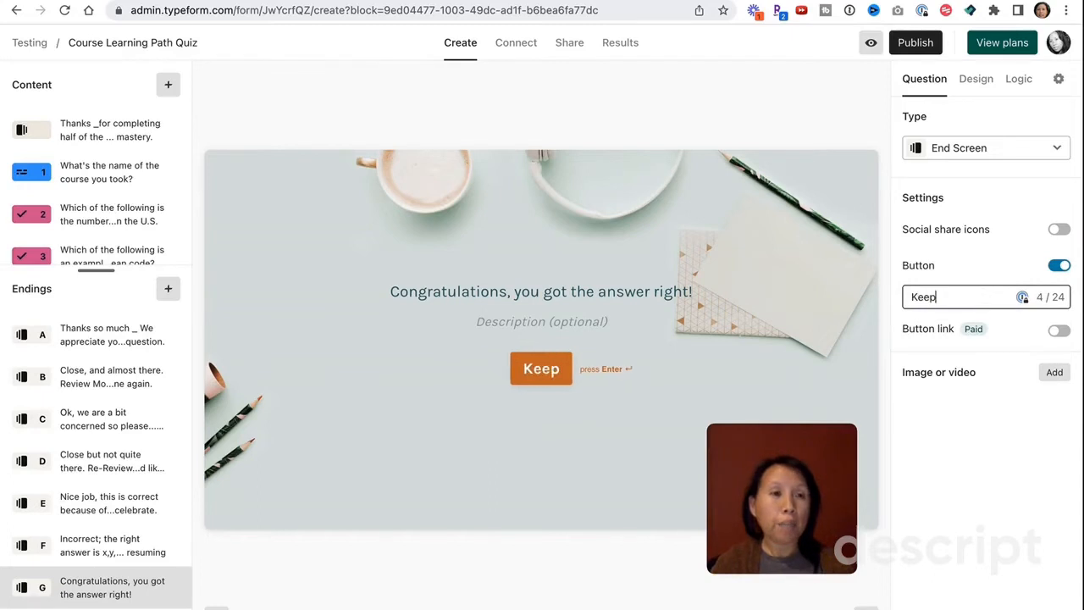
text( going.)
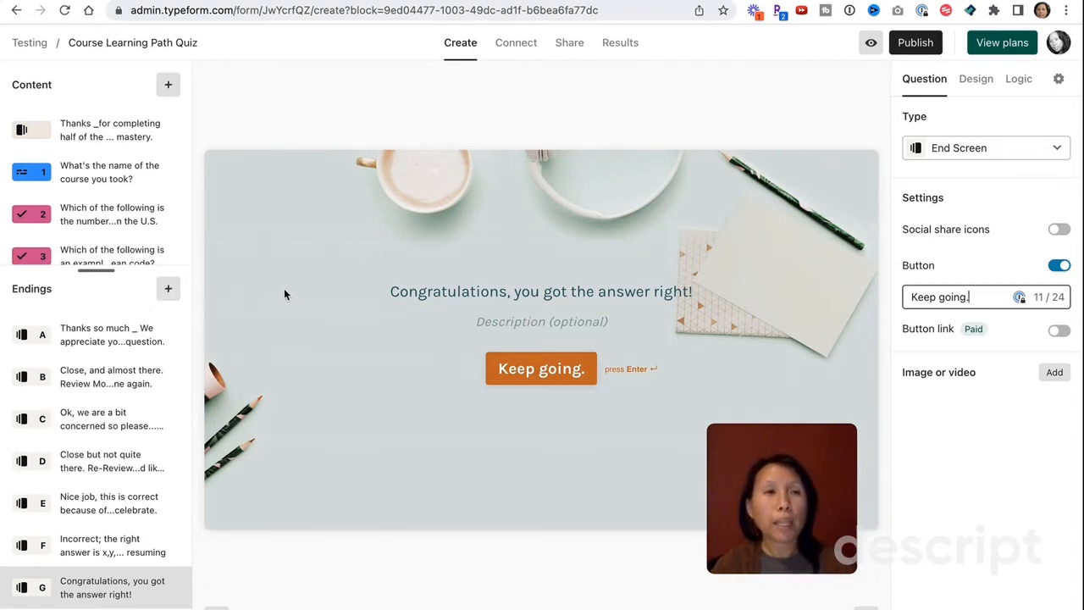
- In the Logic map, bring question 2 into view and open its Branching and calculations rules
click(1020, 80)
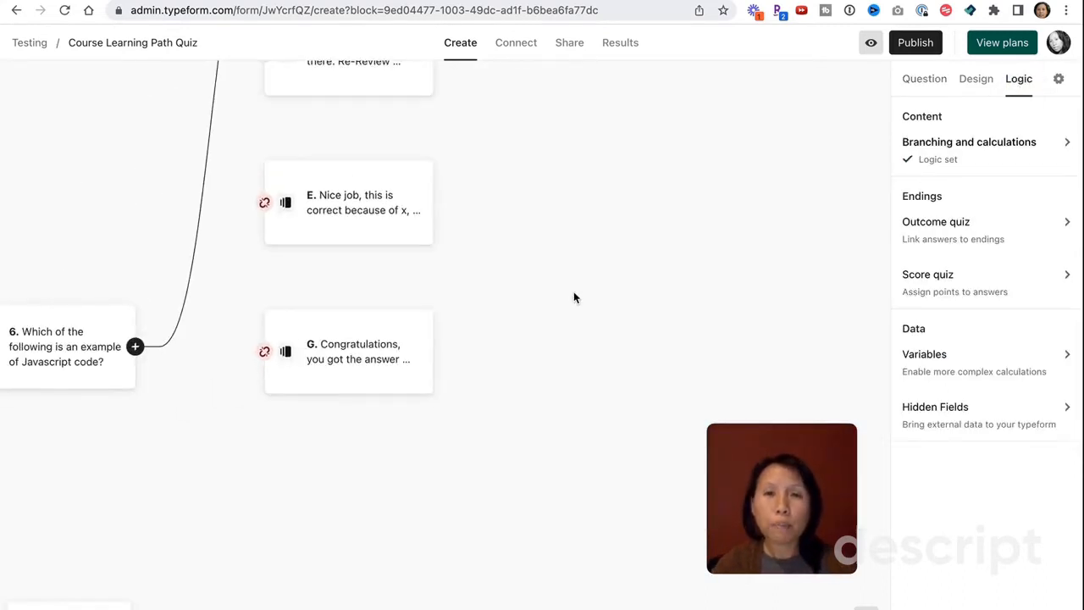
scroll(574, 296, down, 5)
scroll(573, 297, down, 5)
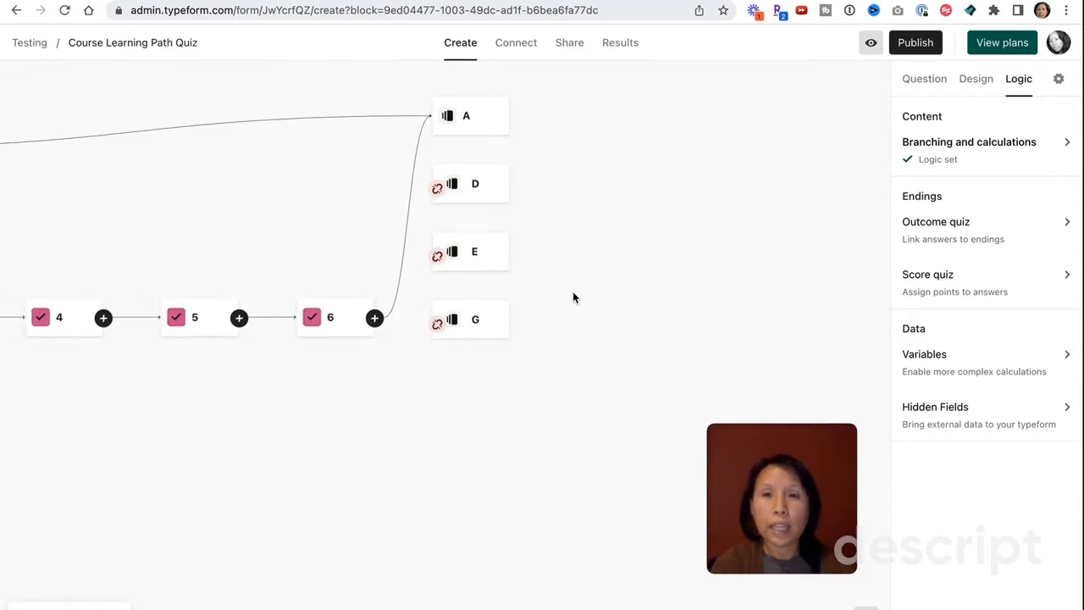
drag(144, 373, 240, 398)
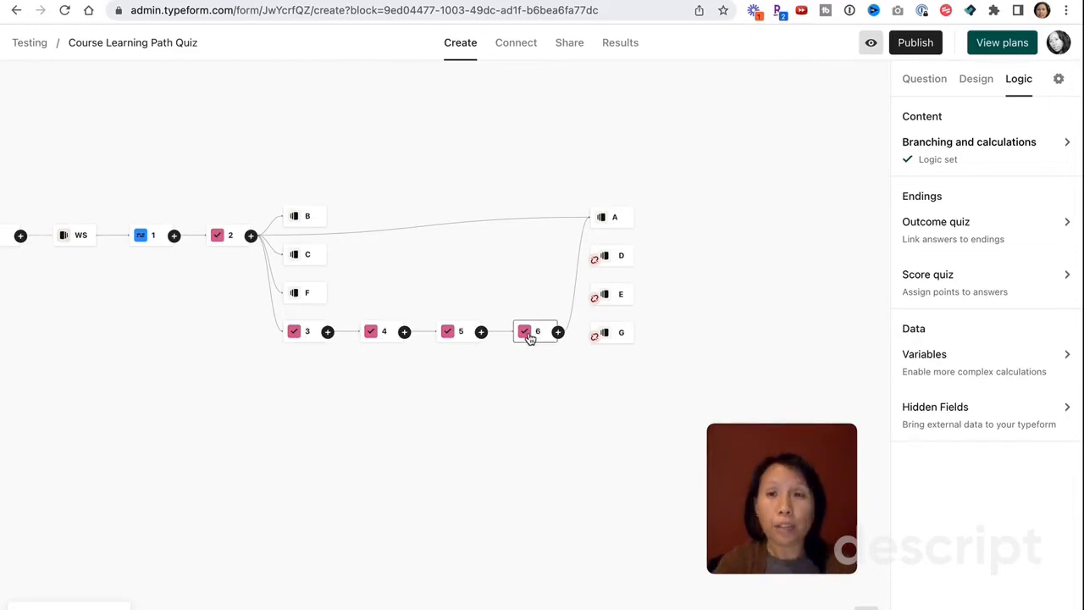
click(929, 79)
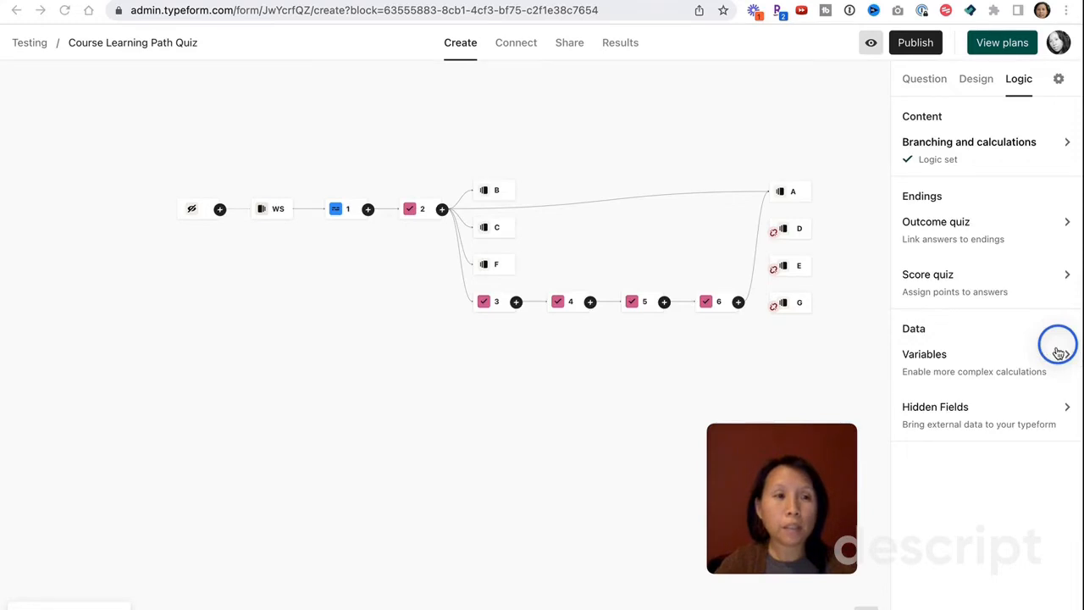
click(421, 210)
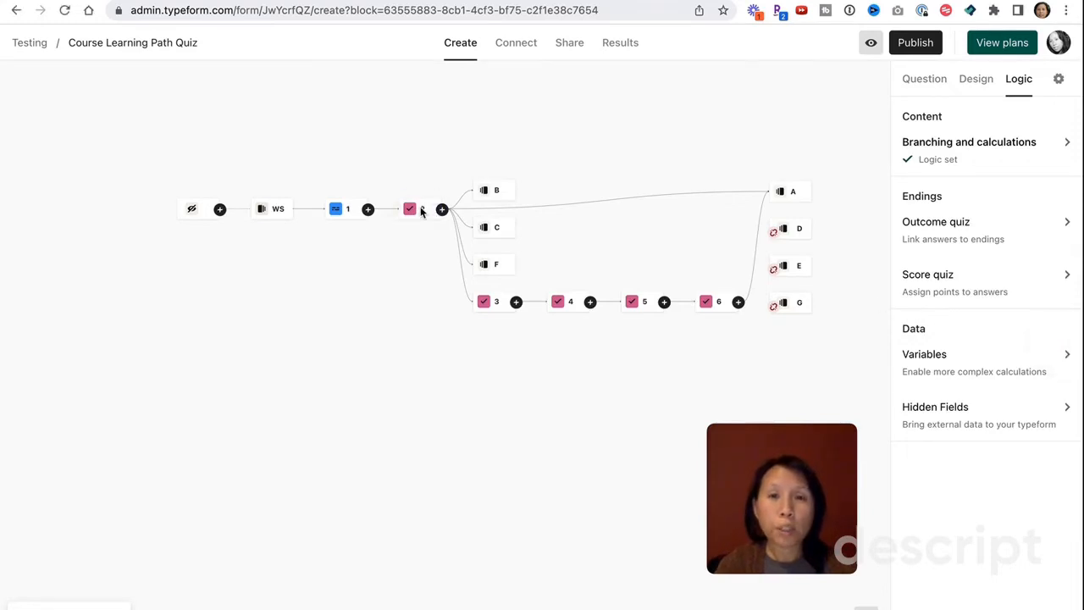
click(1013, 147)
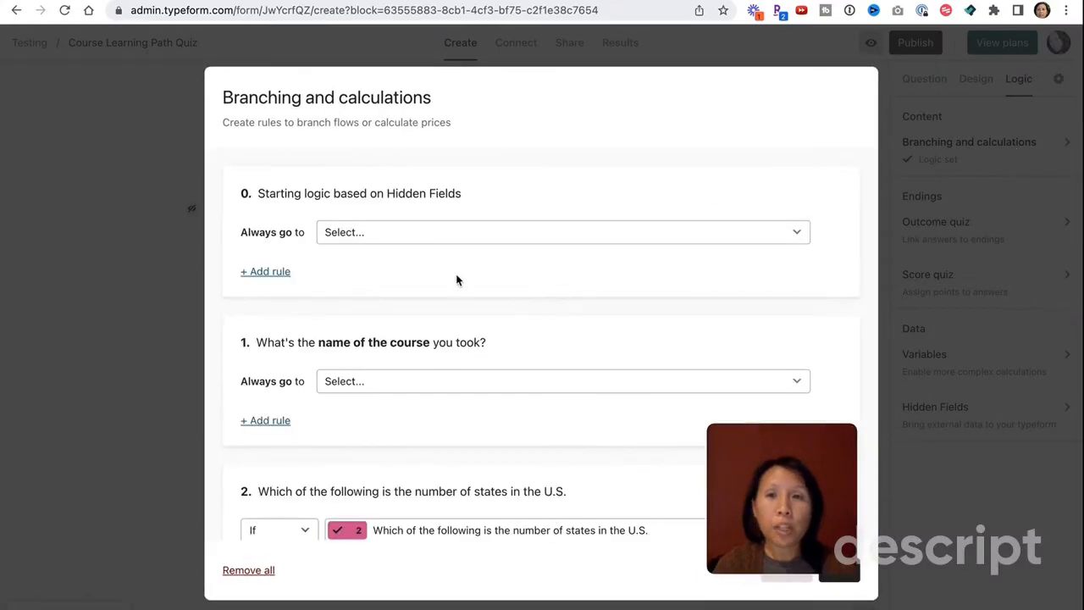
scroll(469, 339, down, 3)
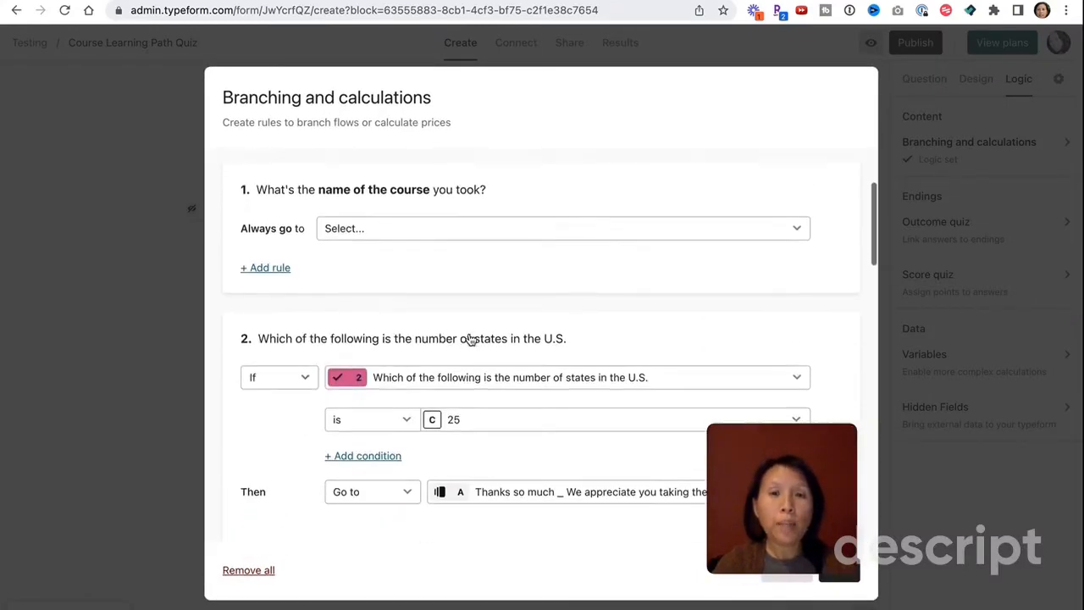
scroll(469, 339, down, 2)
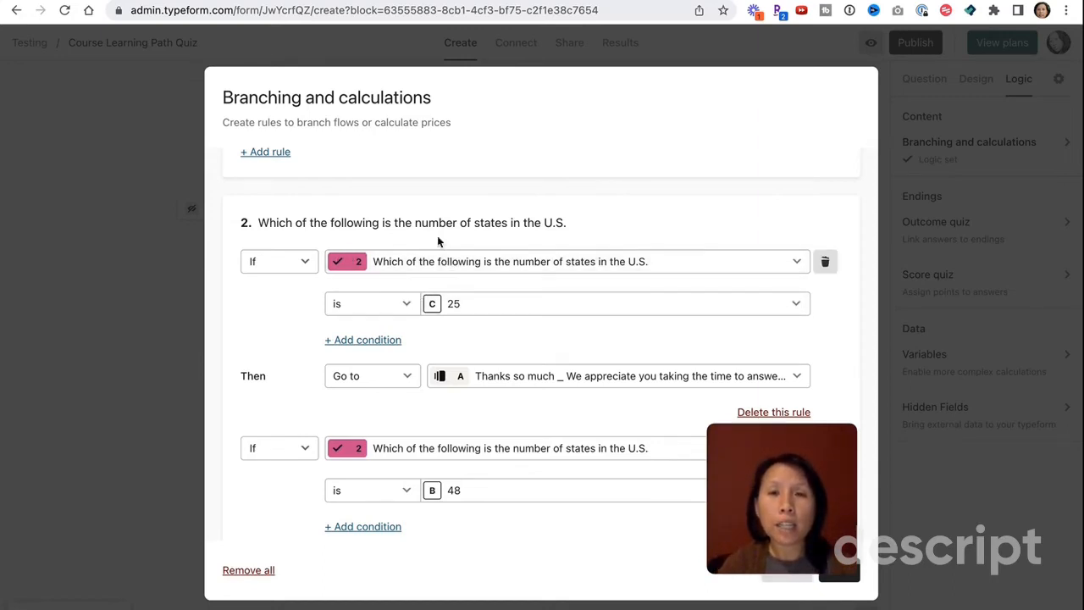
scroll(436, 224, down, 1)
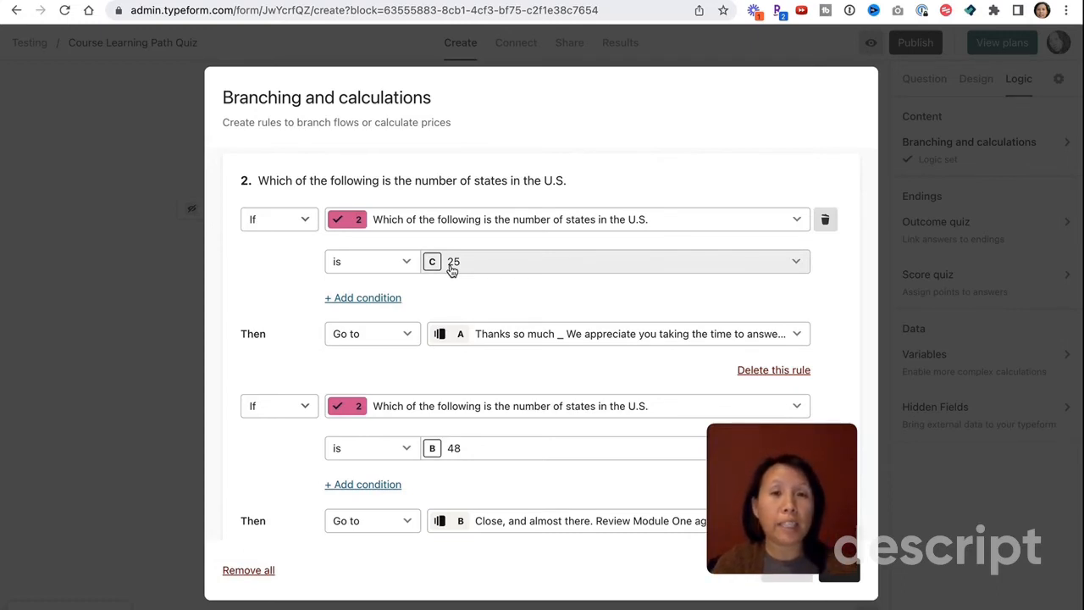
scroll(501, 296, down, 1)
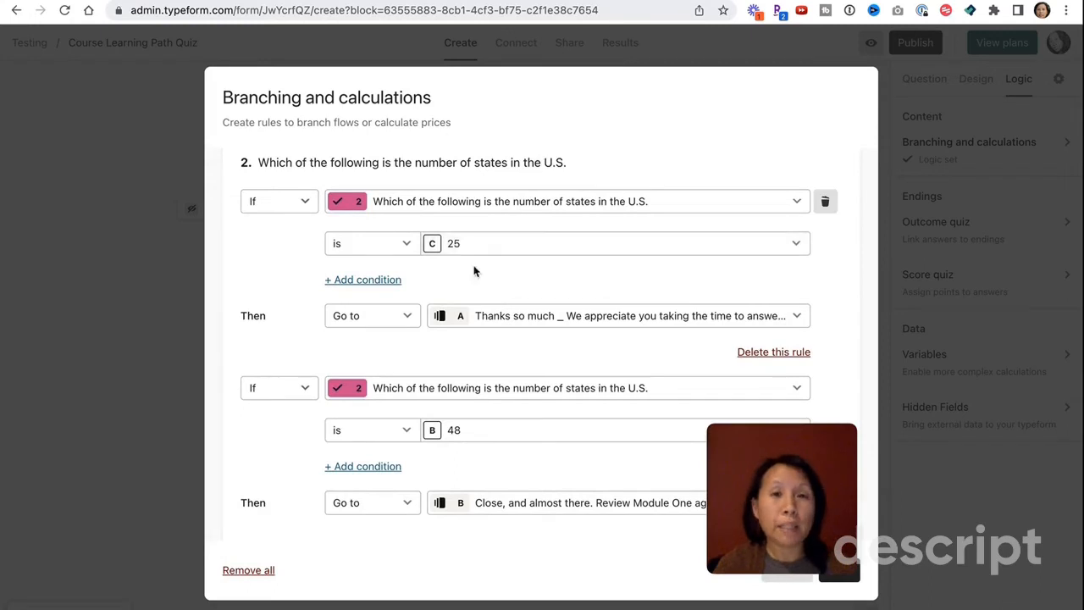
- Point the answer-25 rule's Go to destination at ending C, 'Ok, we are a bit concerned…'
click(524, 323)
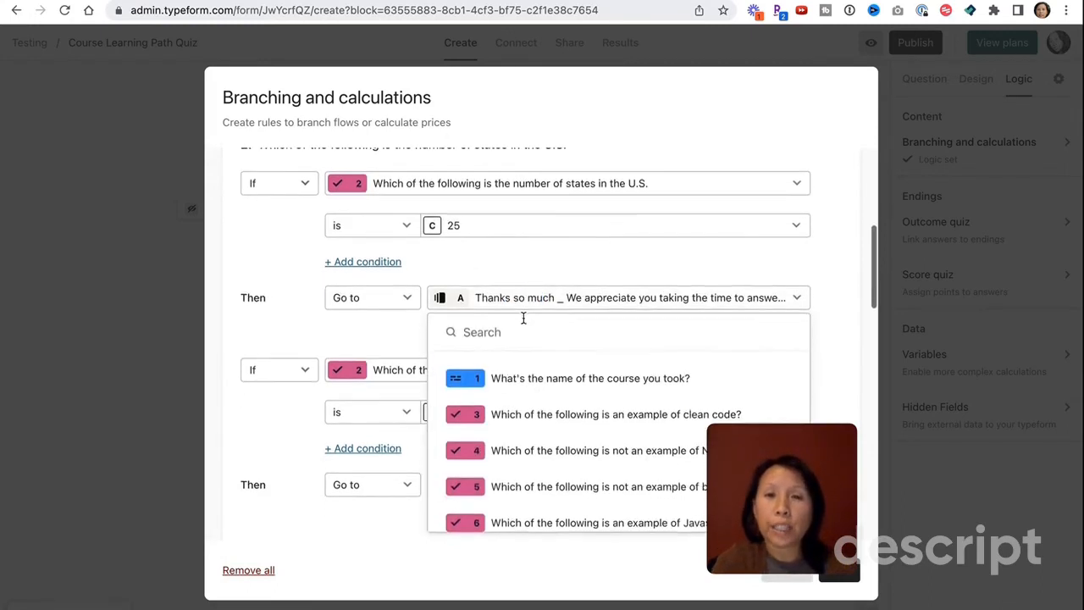
scroll(532, 455, down, 5)
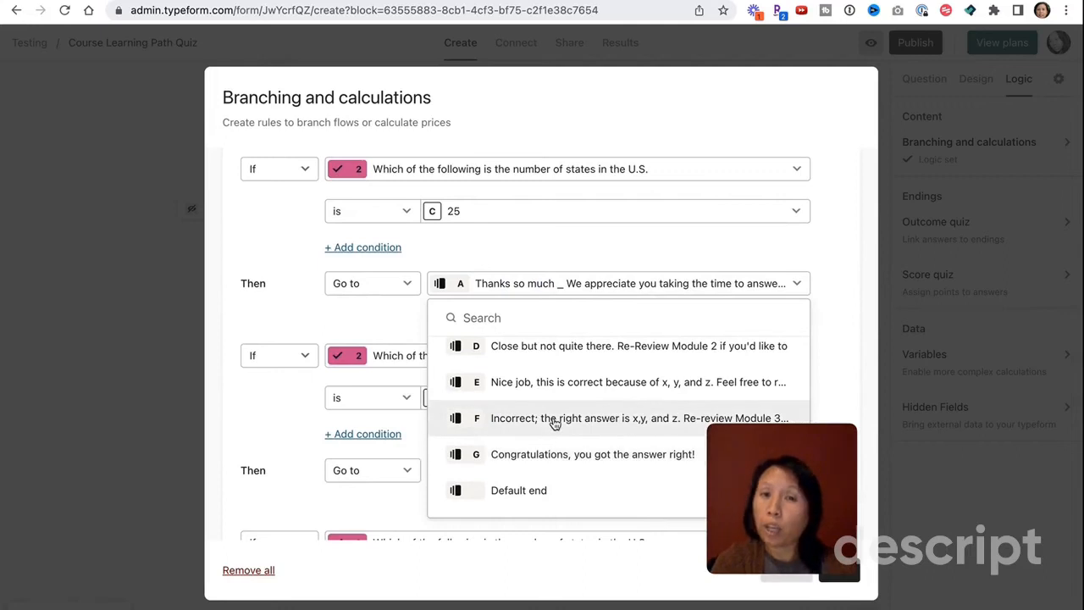
scroll(555, 423, up, 3)
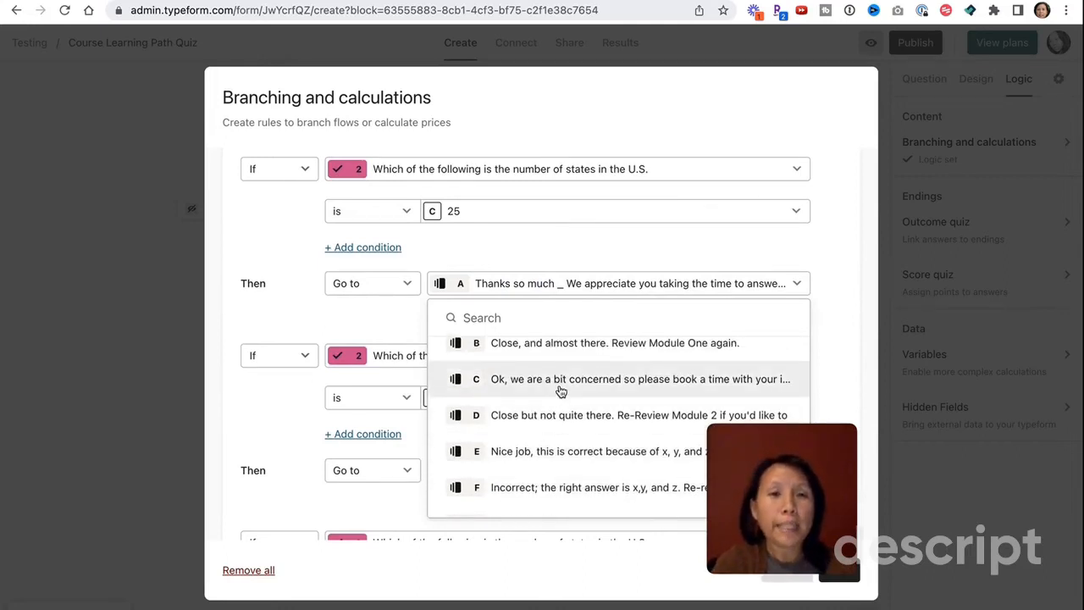
click(561, 381)
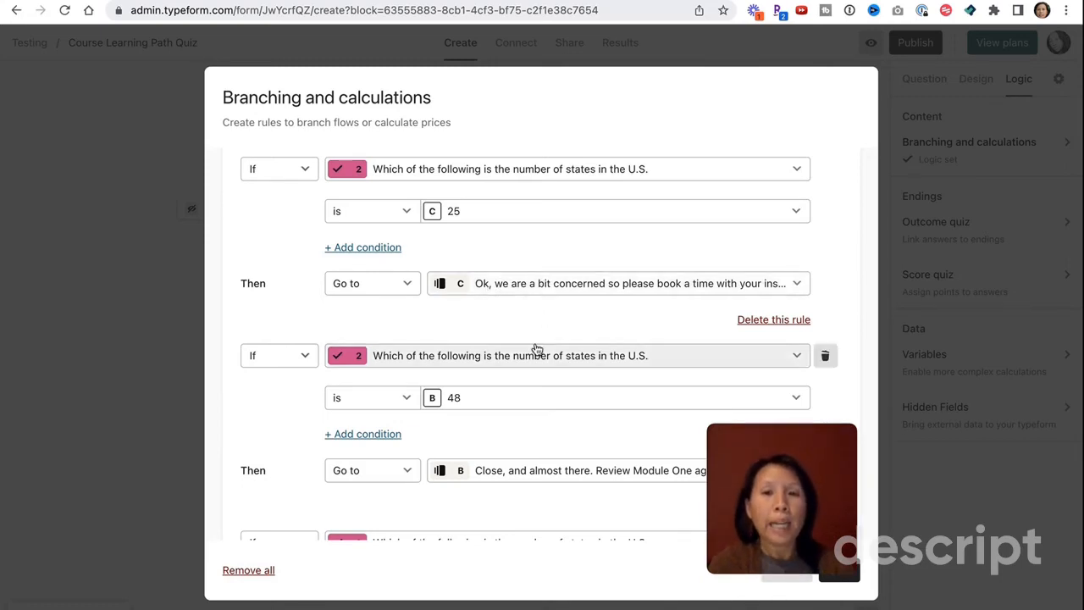
scroll(534, 348, down, 2)
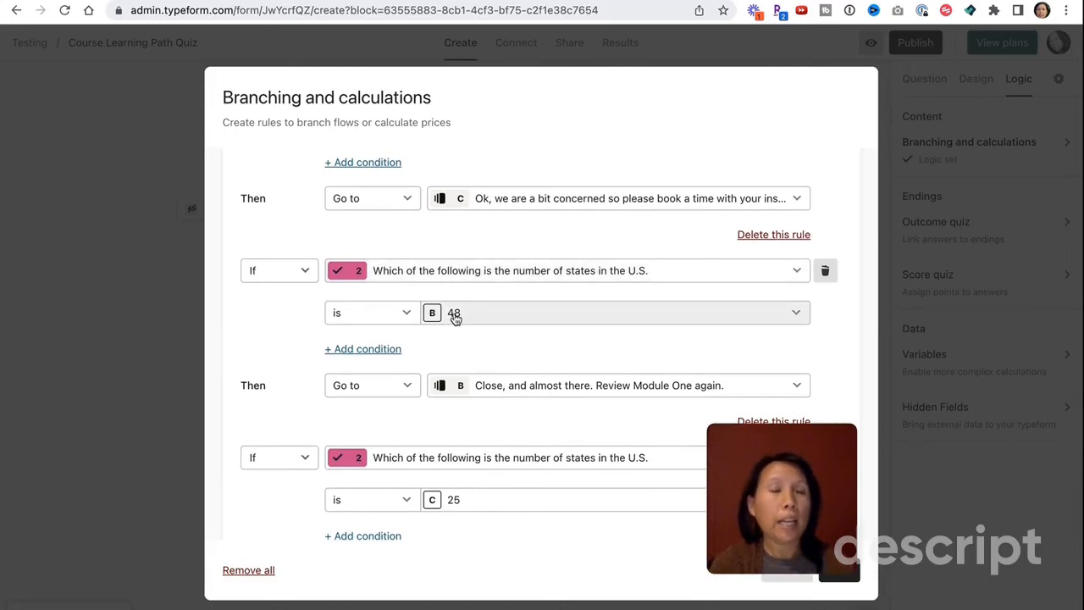
scroll(454, 320, down, 1)
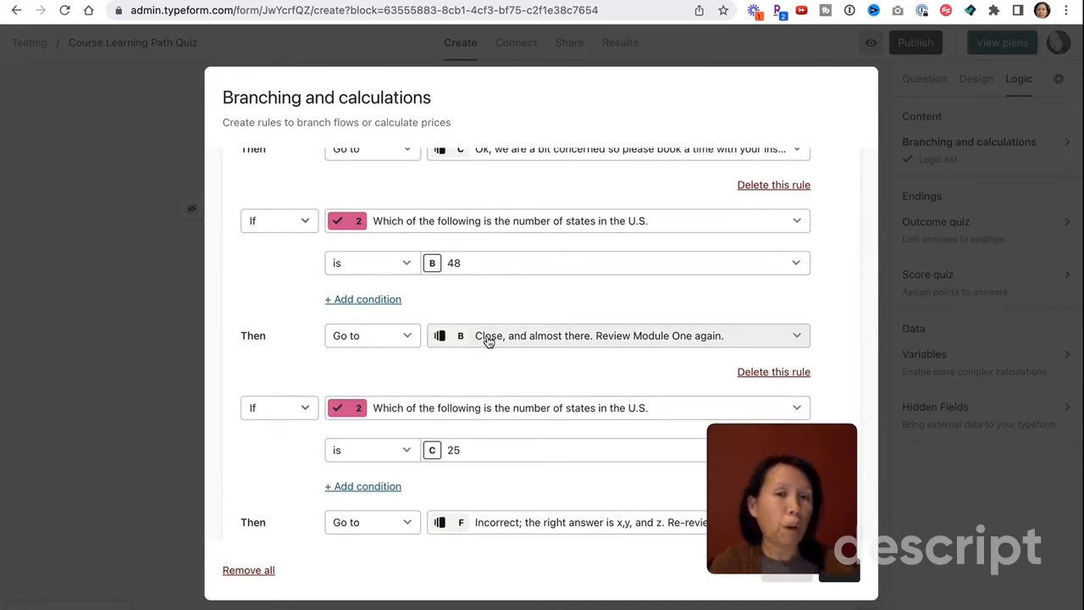
scroll(487, 341, down, 2)
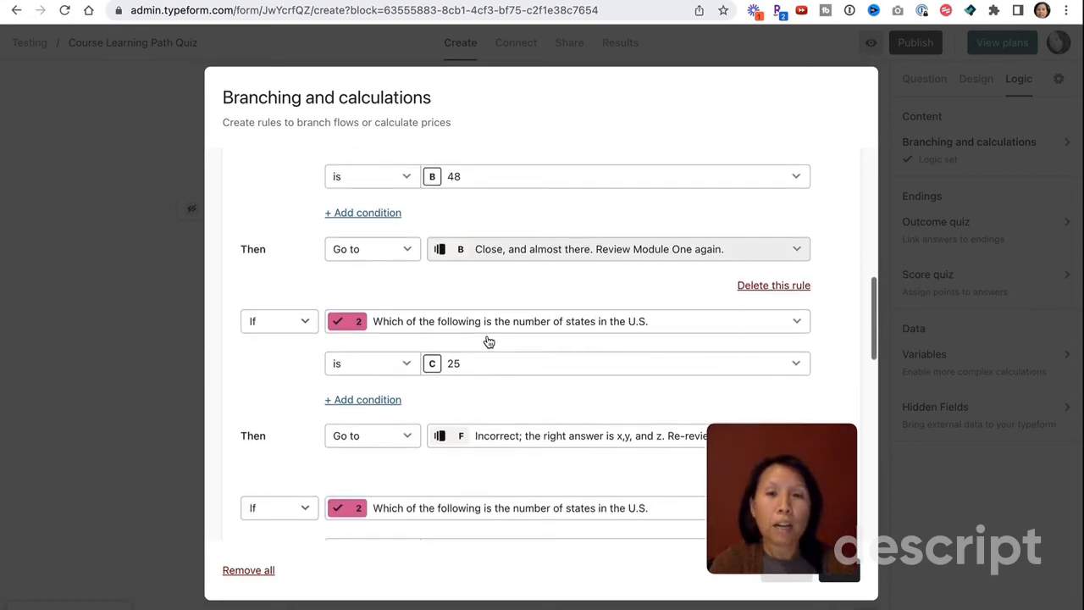
- Change the third rule's answer to D 40, keeping Incorrect ending F as its destination
scroll(487, 340, down, 1)
click(454, 324)
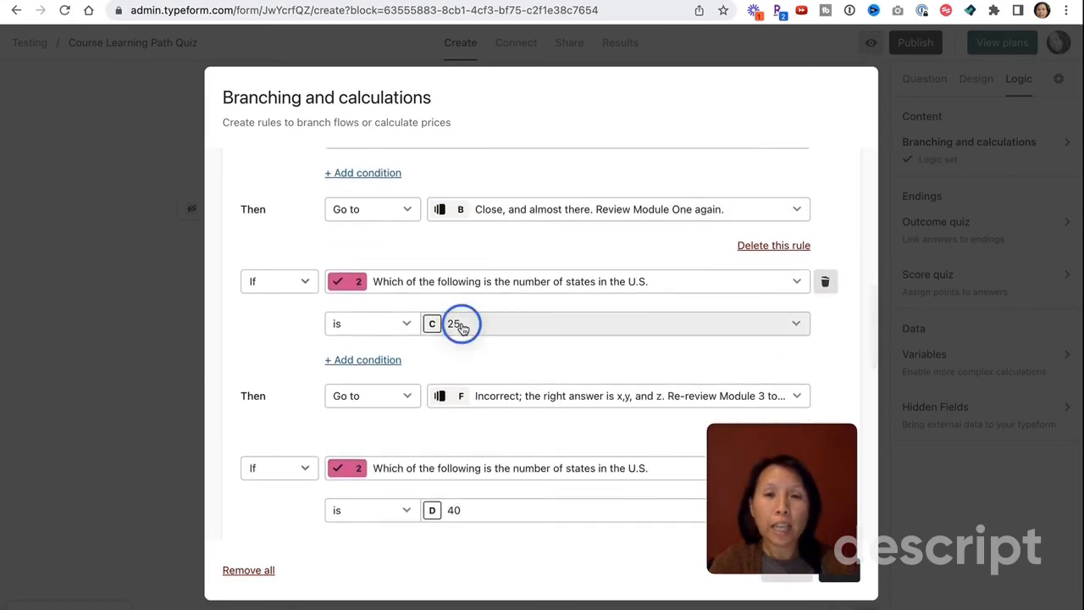
click(370, 512)
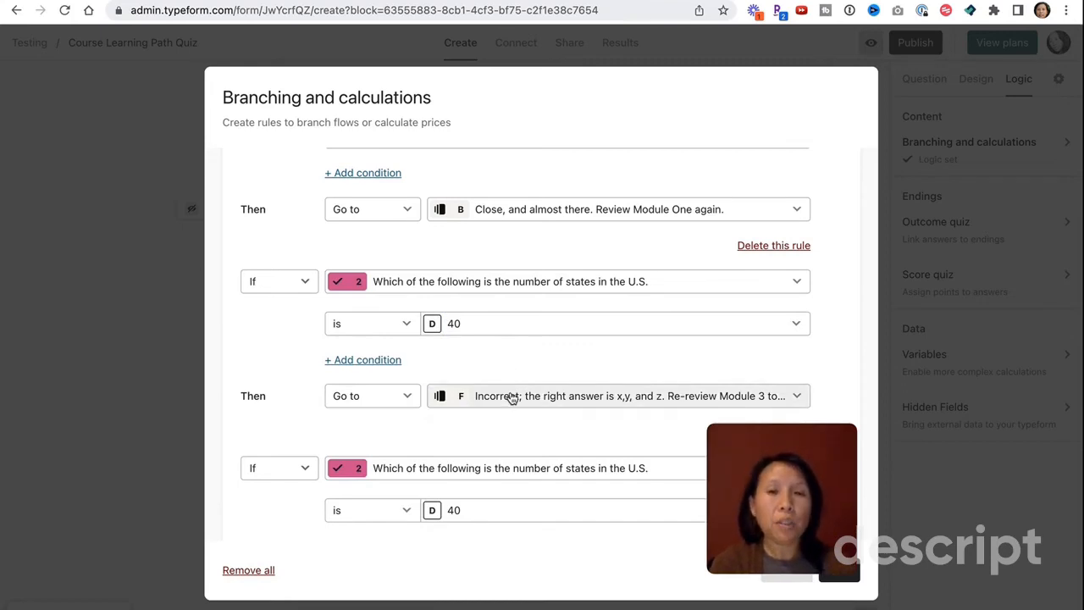
scroll(511, 363, down, 1)
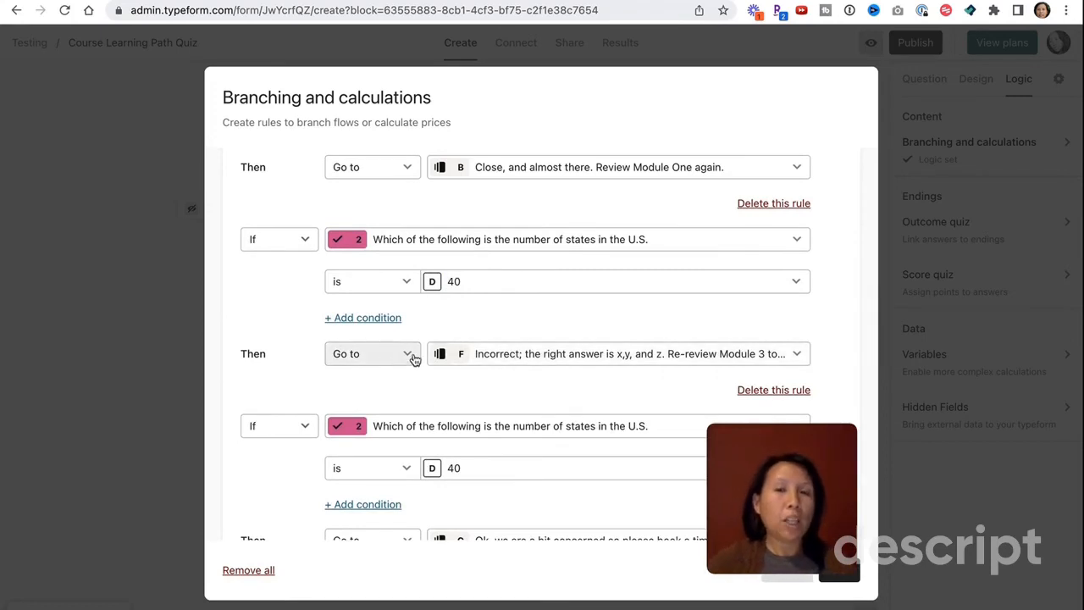
click(464, 353)
scroll(474, 423, down, 5)
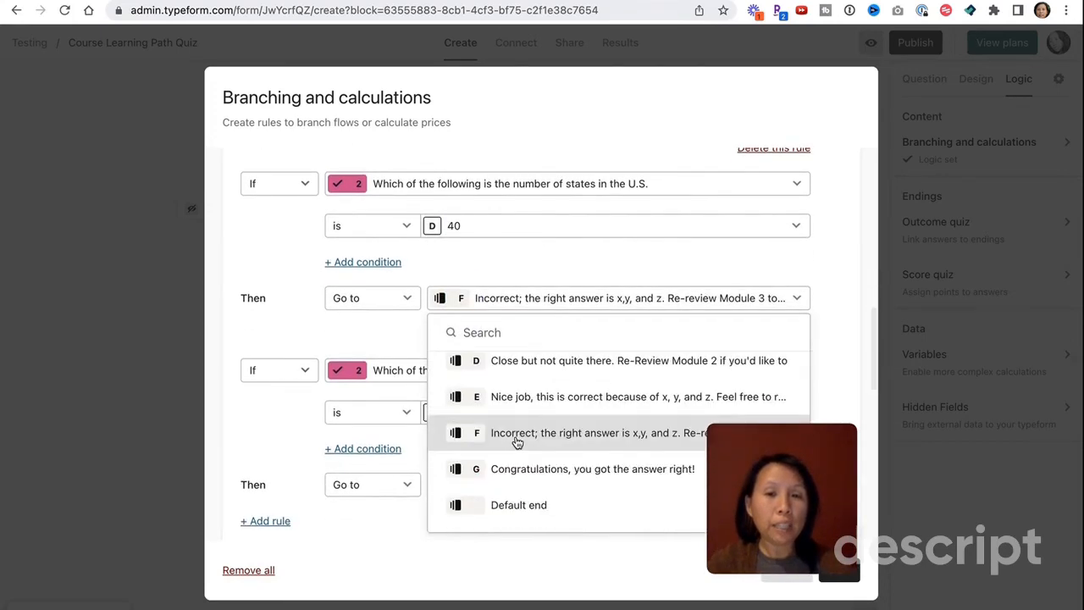
click(378, 330)
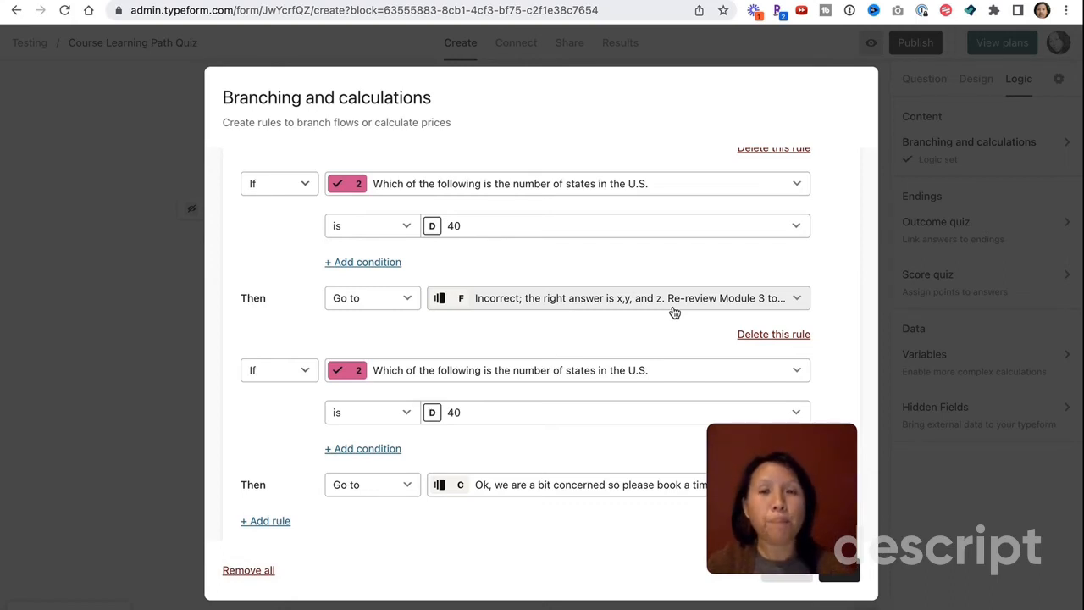
- Set the last rule to send answer A 50 to ending E, 'Nice job…'
scroll(586, 343, up, 4)
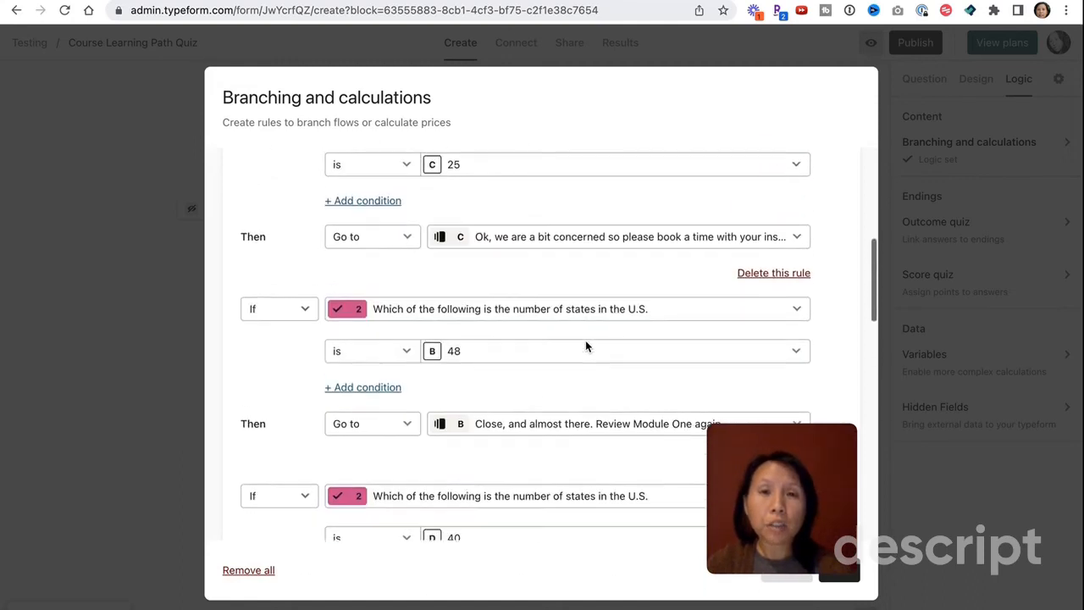
scroll(584, 346, up, 2)
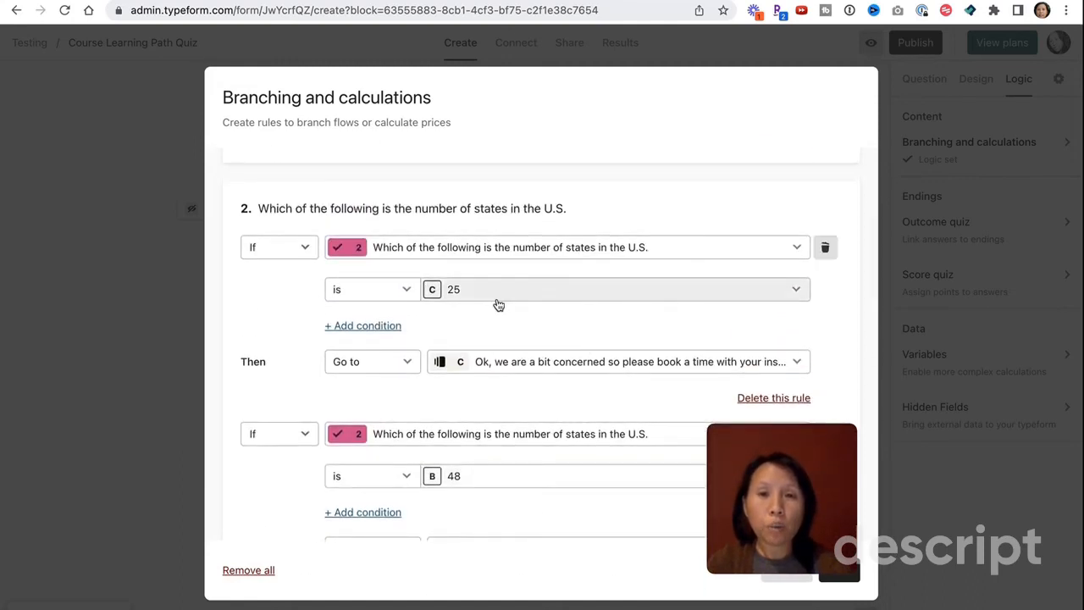
scroll(499, 305, down, 4)
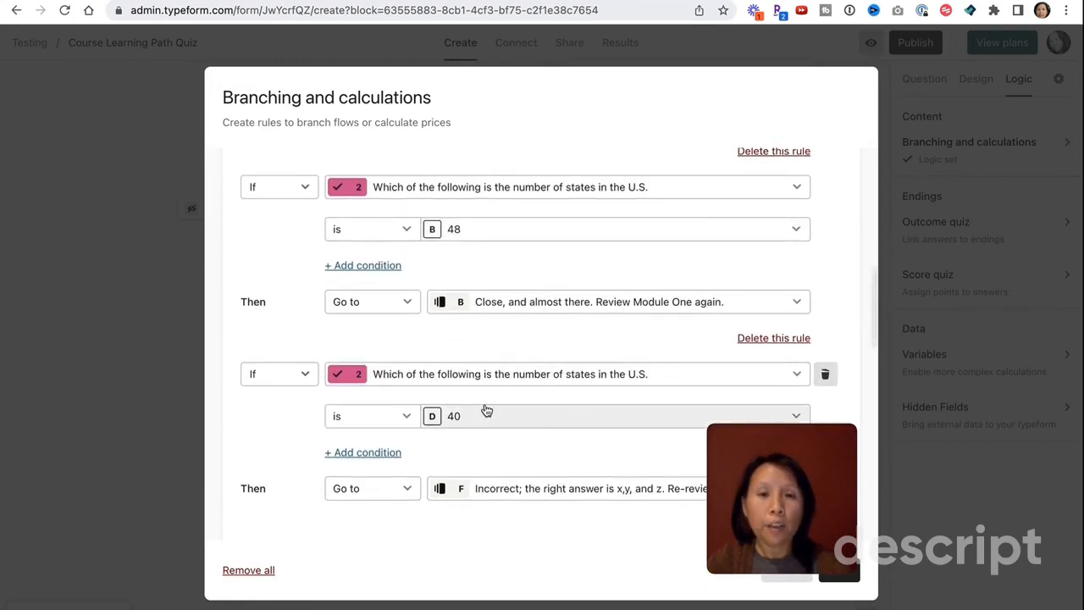
scroll(487, 411, down, 3)
scroll(477, 373, down, 2)
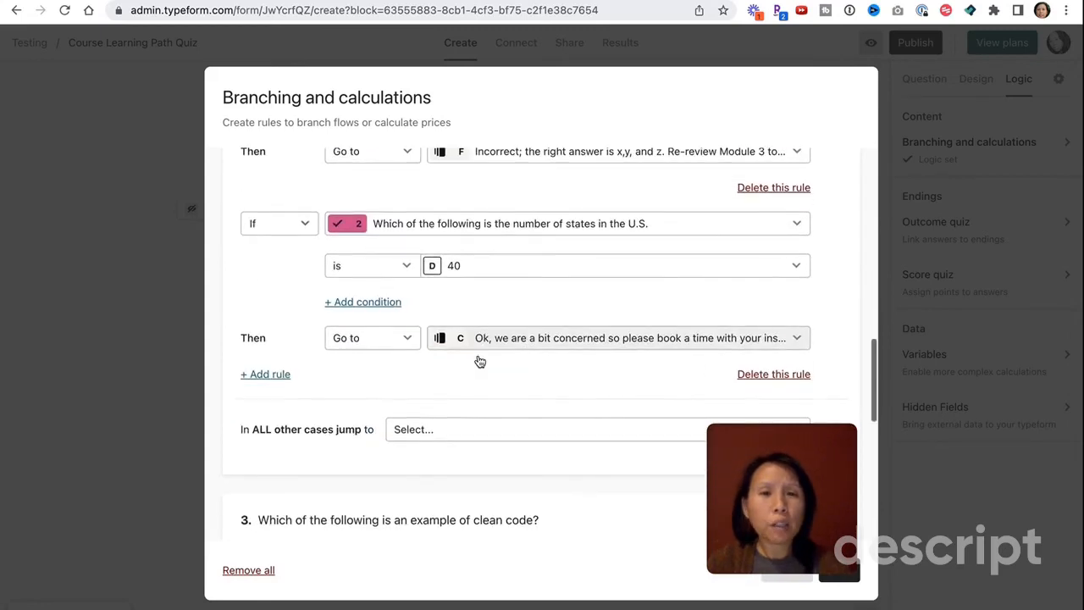
click(479, 266)
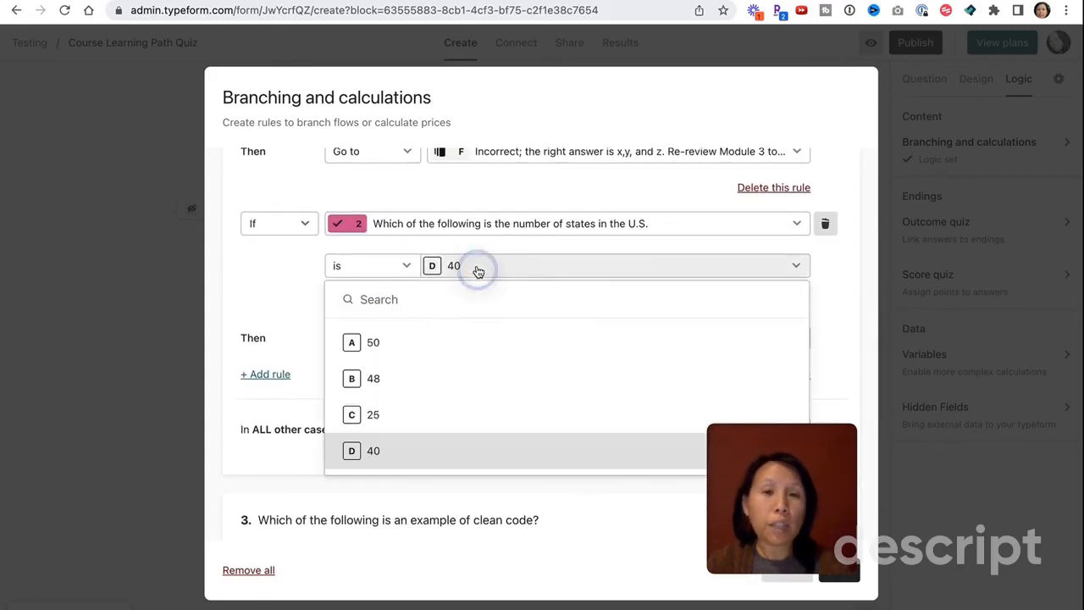
click(389, 349)
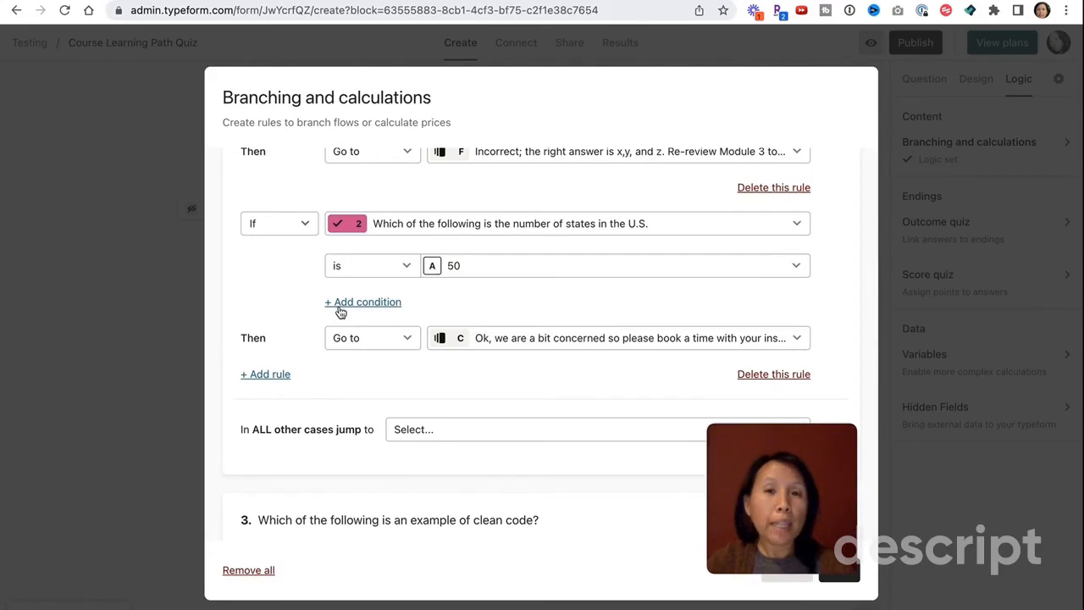
click(533, 339)
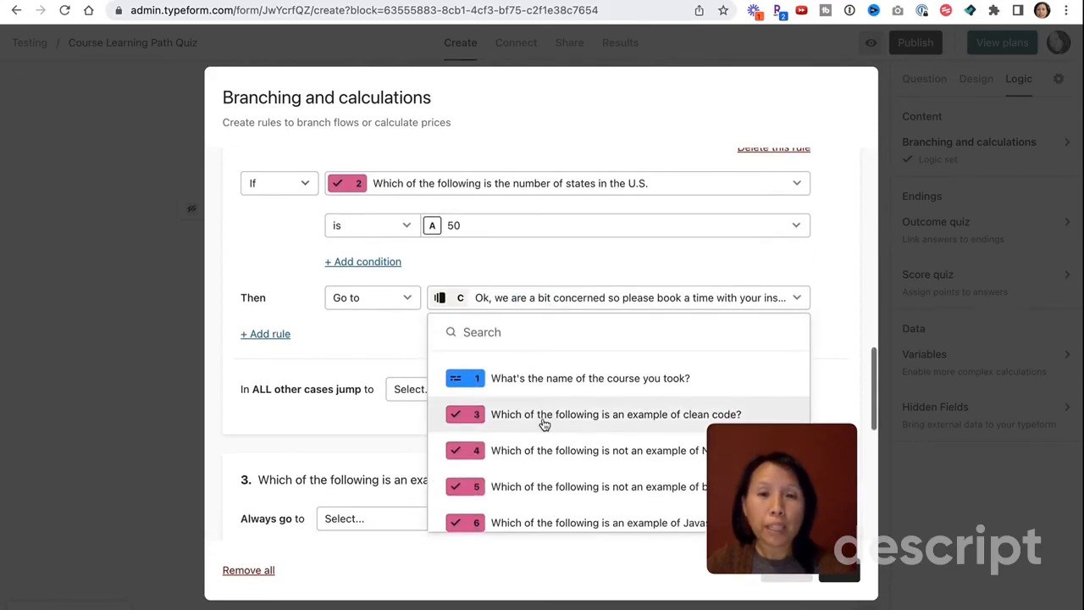
scroll(545, 425, down, 8)
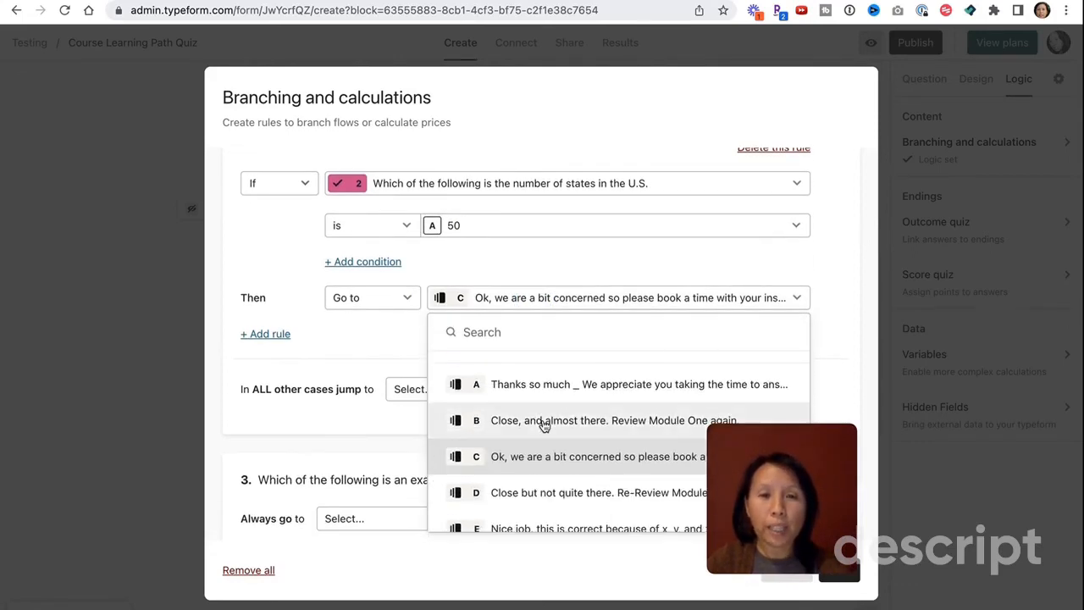
scroll(544, 425, down, 3)
click(540, 412)
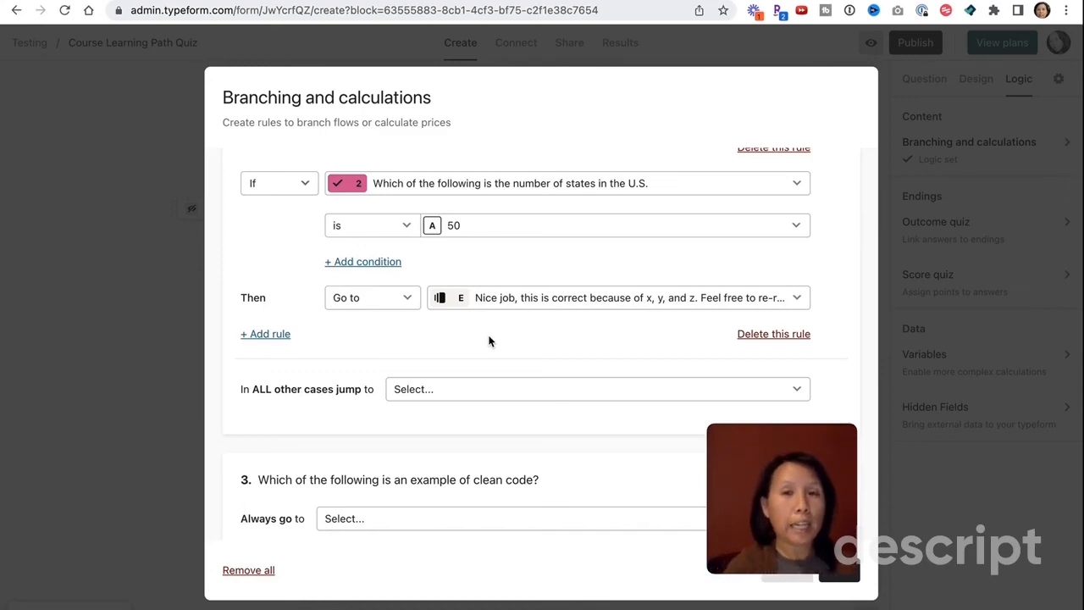
scroll(489, 341, up, 8)
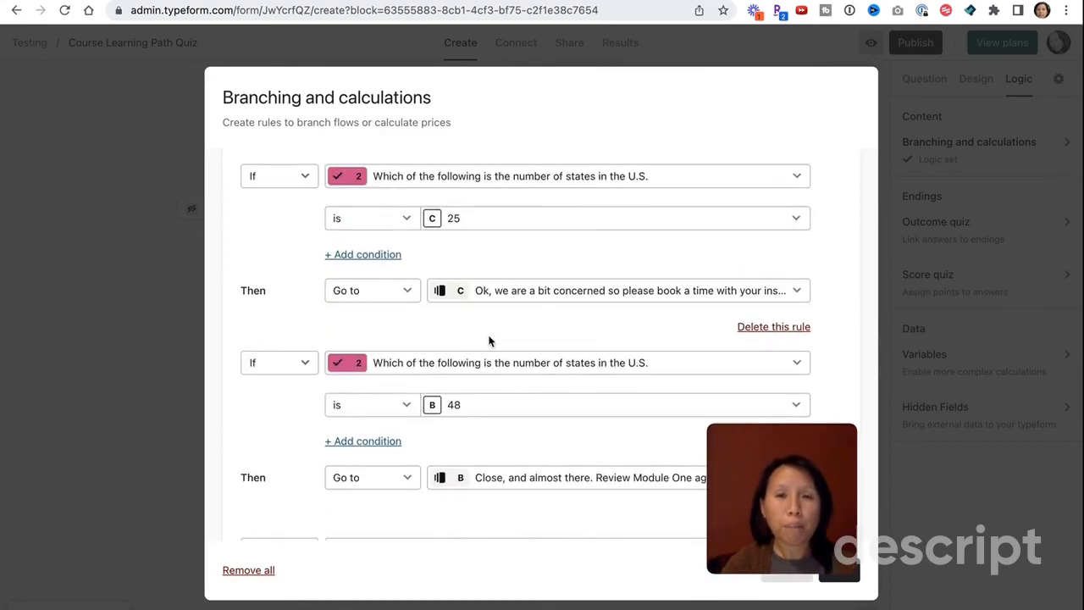
scroll(489, 340, up, 4)
scroll(489, 338, down, 2)
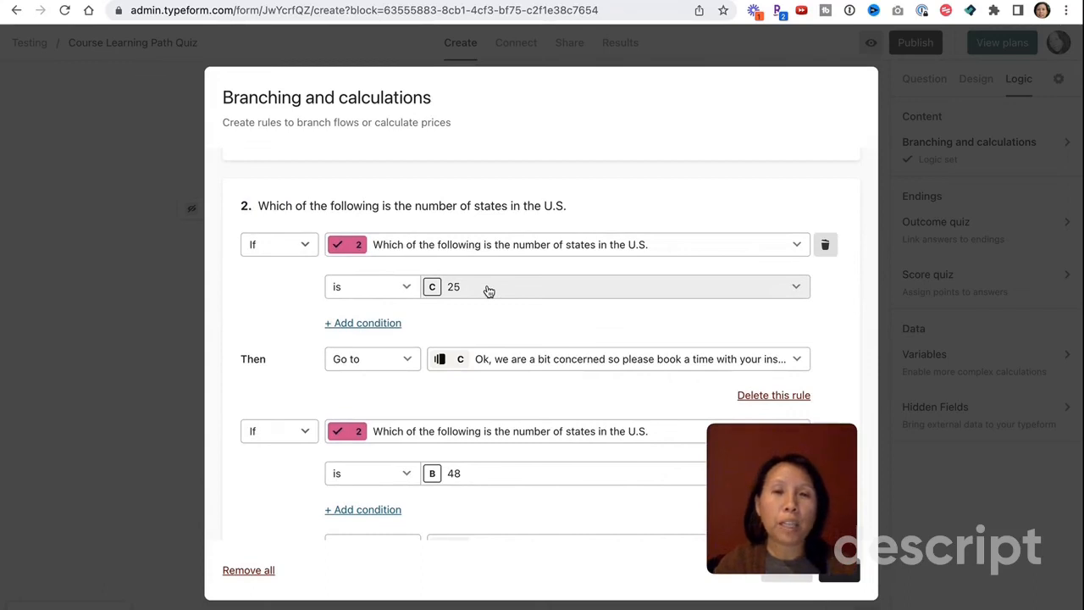
scroll(488, 291, down, 6)
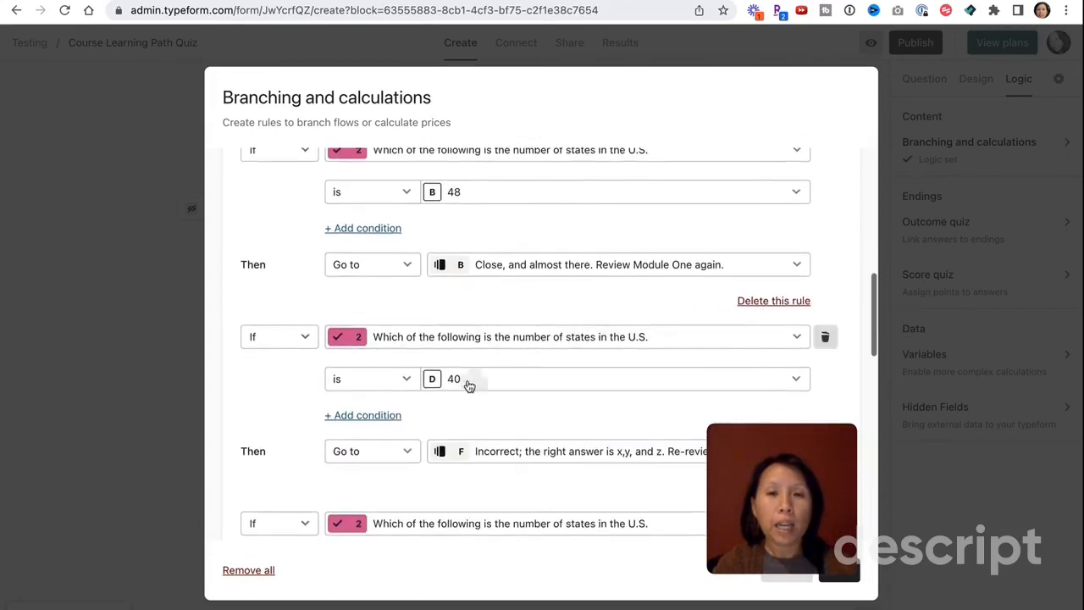
scroll(466, 407, down, 3)
scroll(466, 415, up, 2)
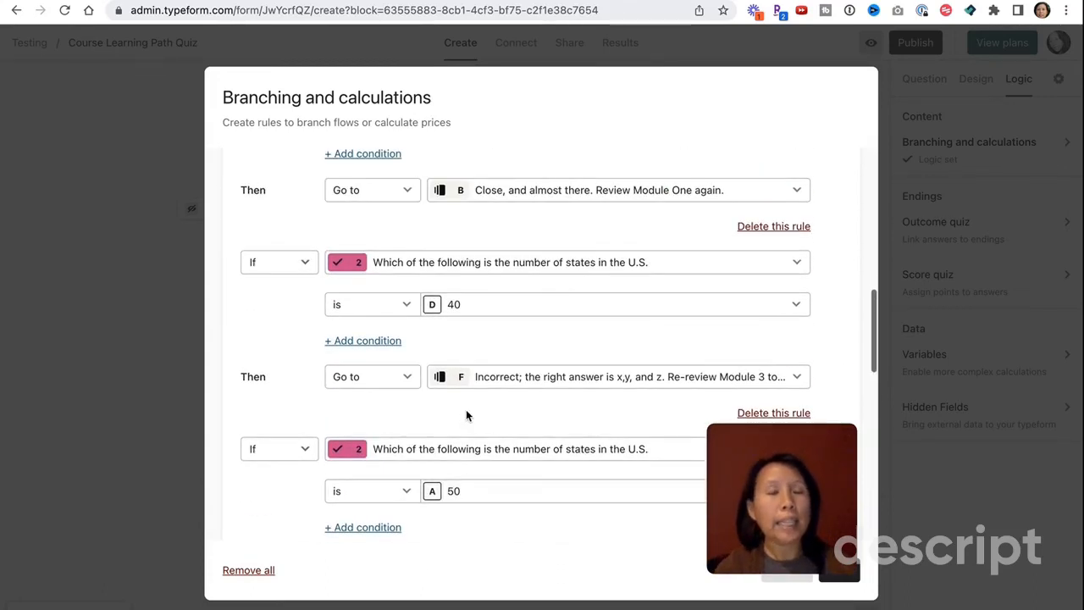